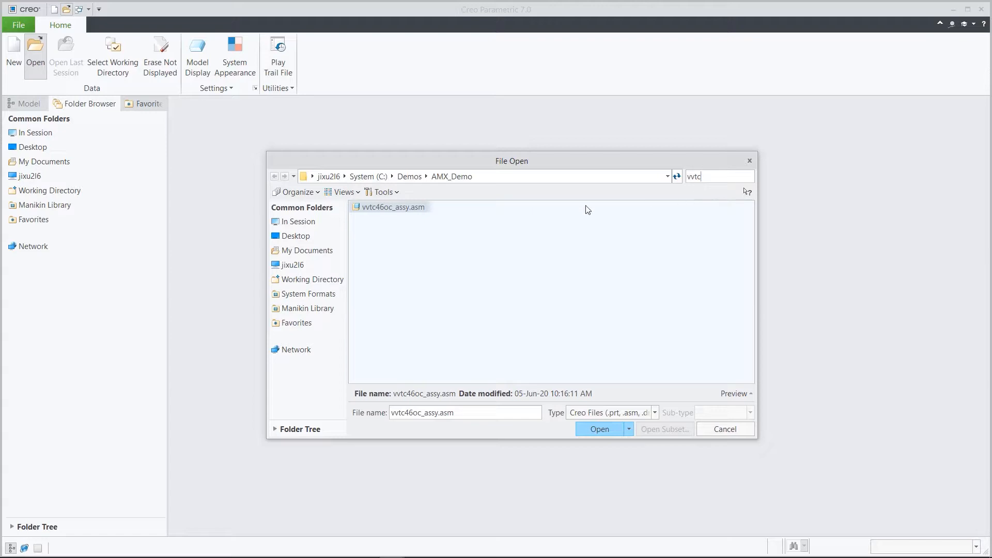
# Open the assembly vvtc46oc_assy.asm.
pyautogui.click(418, 208)
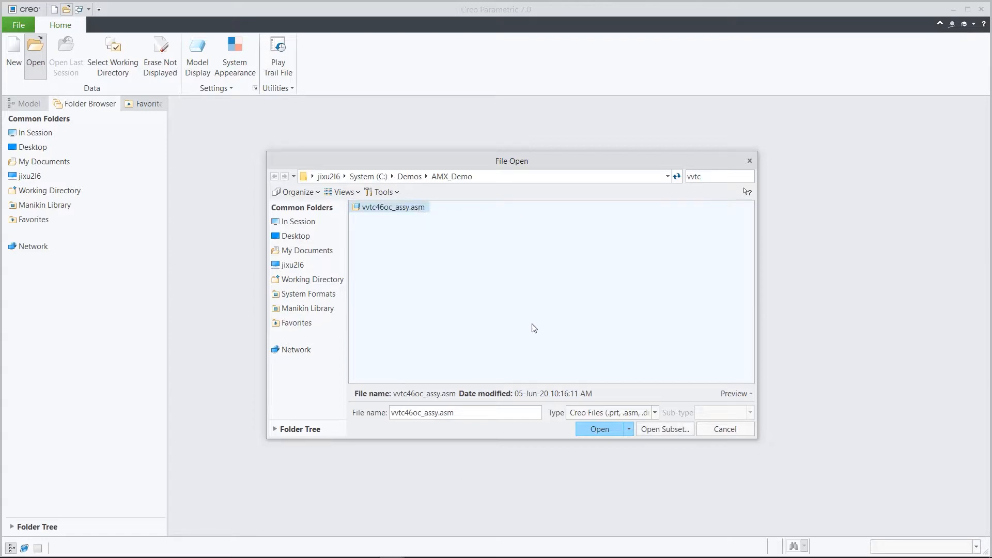
pyautogui.click(599, 430)
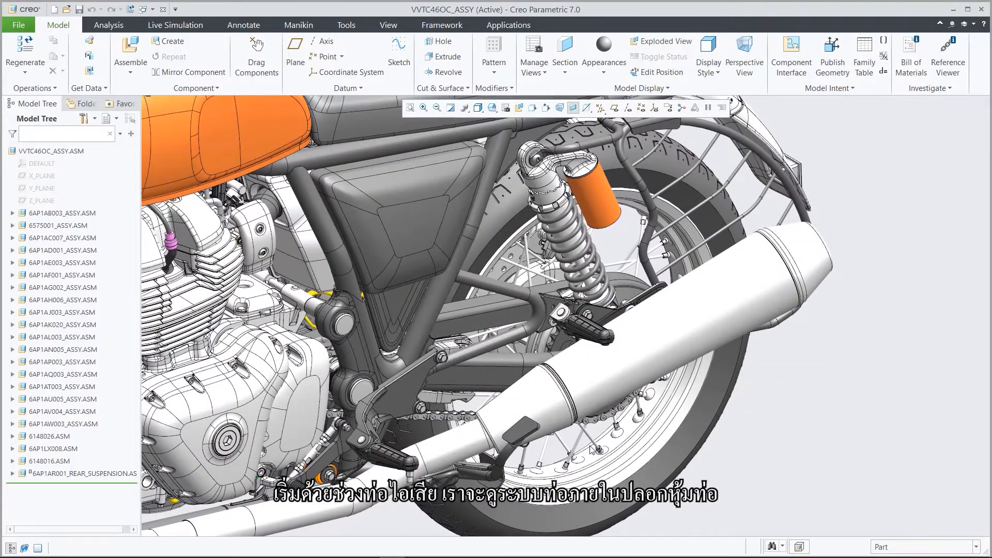
# Hide the exhaust muffler's outer sleeve and open the exposed front inner part 6576229.PRT on its own.
pyautogui.click(661, 343)
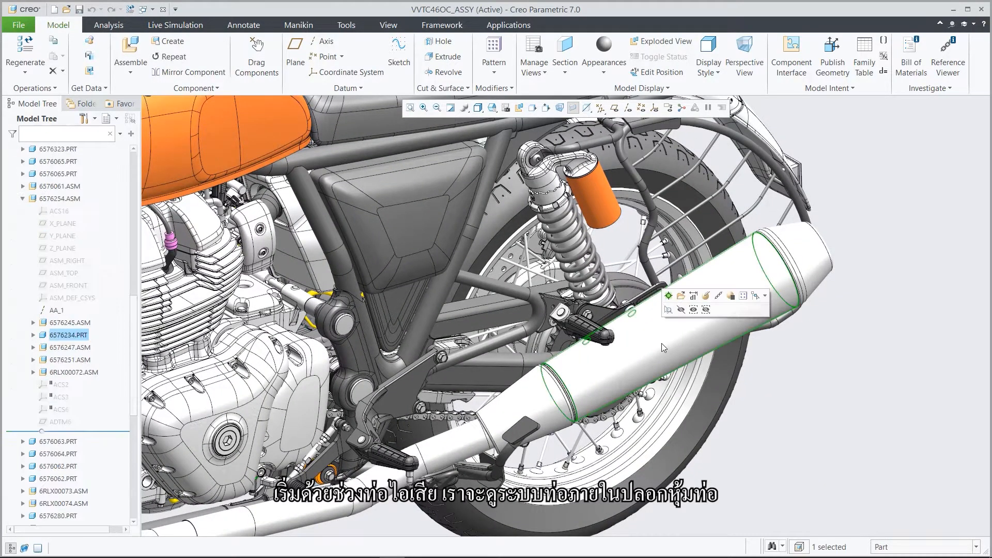
pyautogui.click(681, 310)
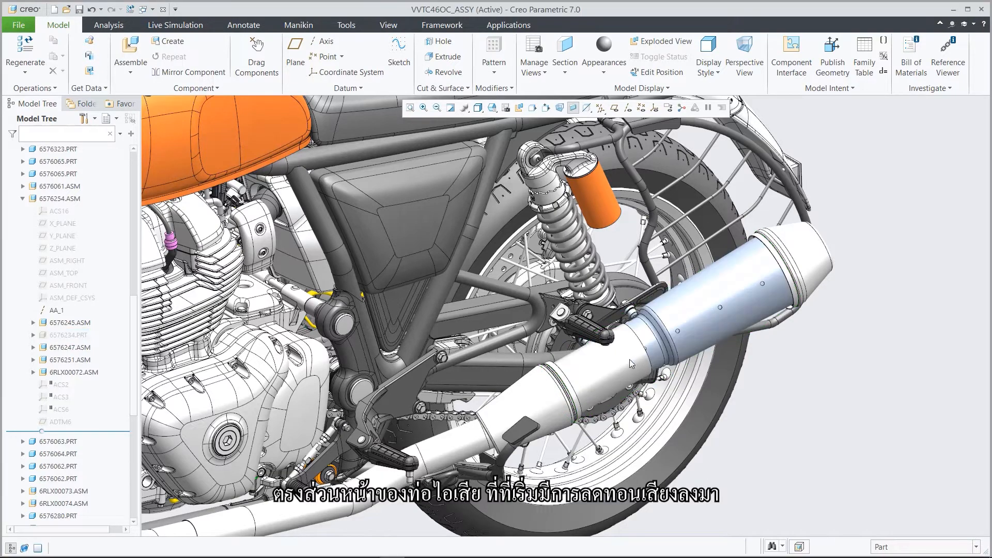
pyautogui.click(614, 368)
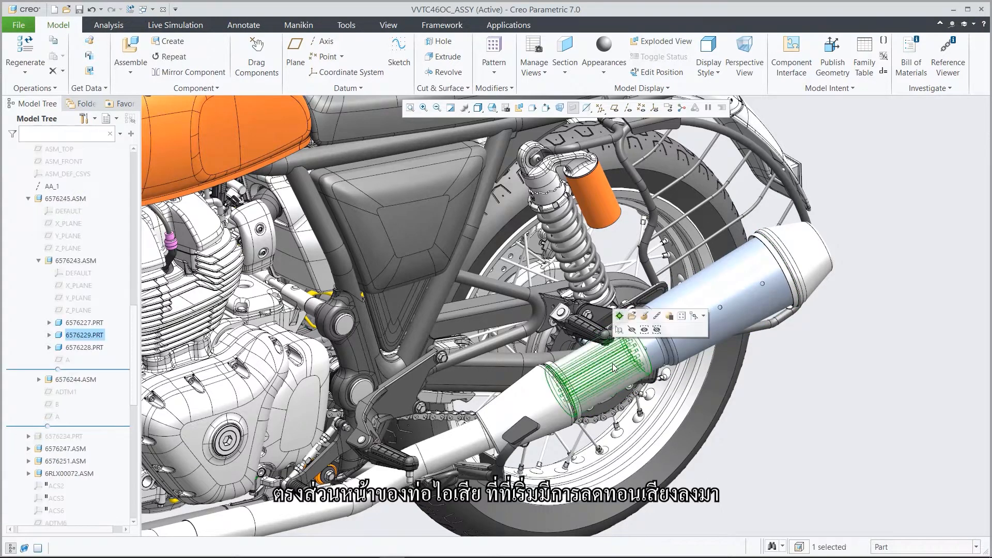
pyautogui.click(631, 316)
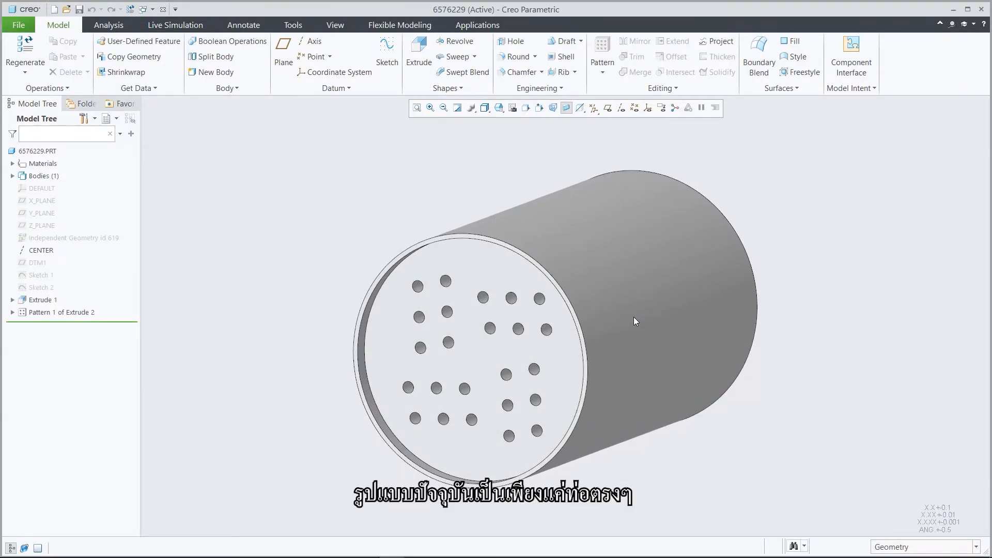
# Examine the perforated part's interior with a temporary planar section along X, offset up to about 30.20, and discard the section.
pyautogui.click(335, 25)
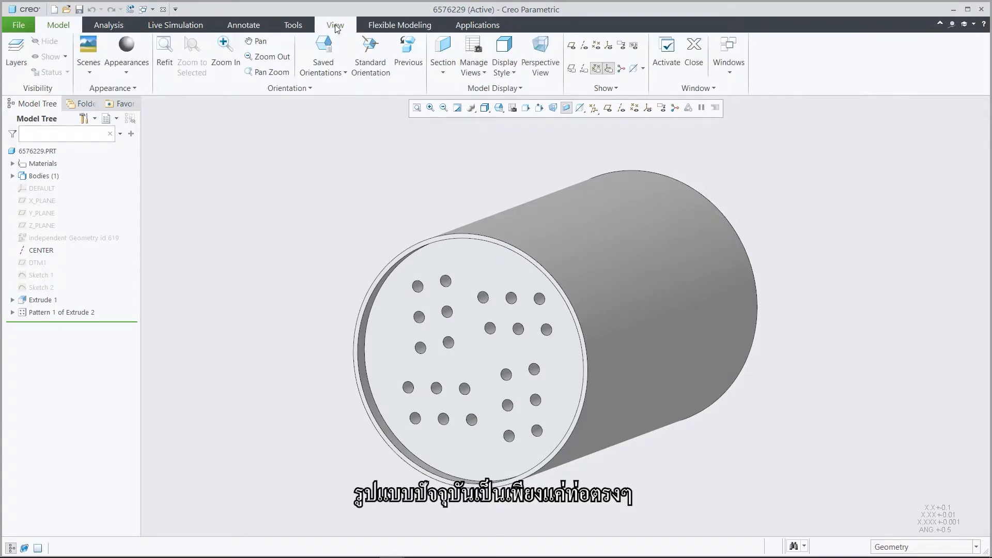
pyautogui.click(443, 73)
pyautogui.click(457, 100)
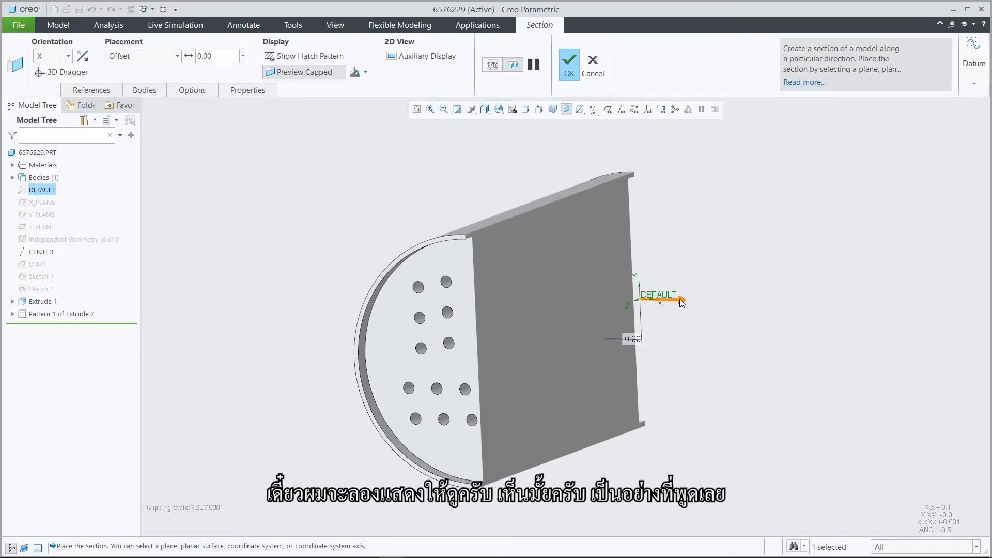
pyautogui.moveTo(680, 298); pyautogui.dragTo(765, 328)
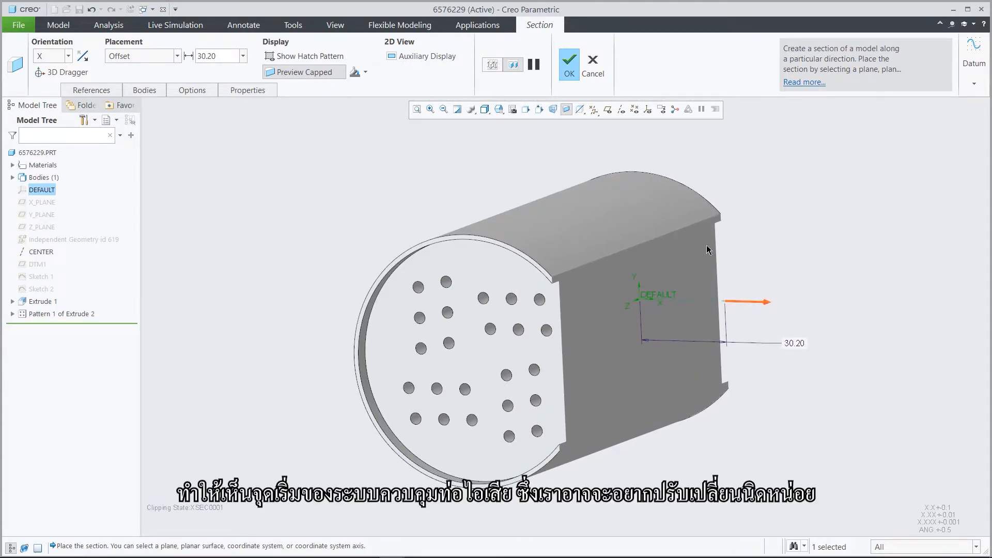
pyautogui.click(595, 69)
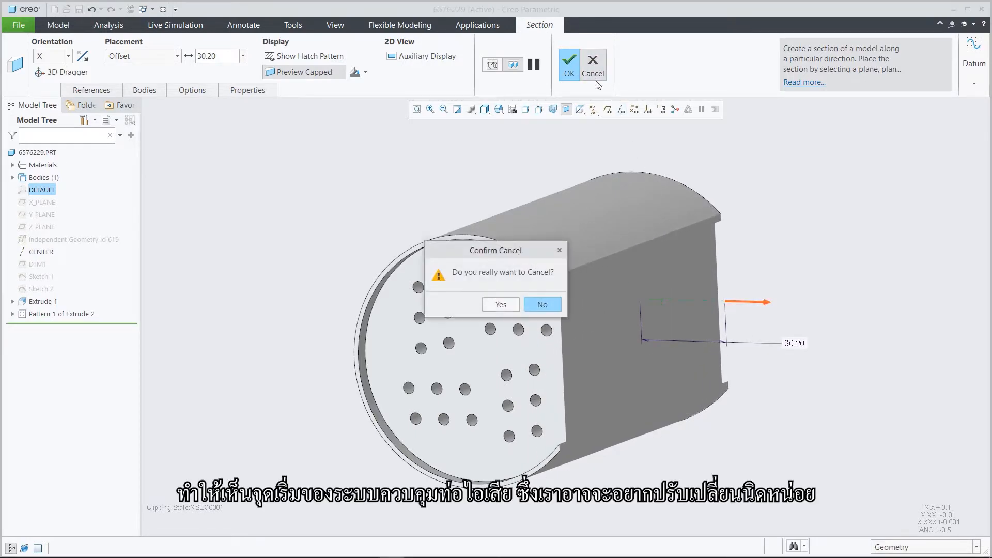
pyautogui.click(501, 305)
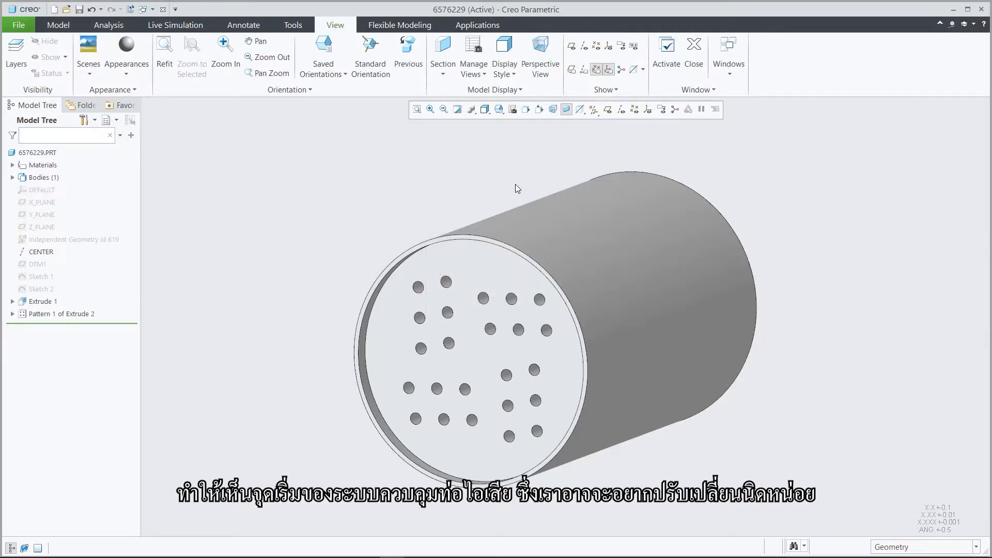
# Roll the feature insertion point back to just before Extrude 1, leaving only the hollow tube.
pyautogui.click(59, 25)
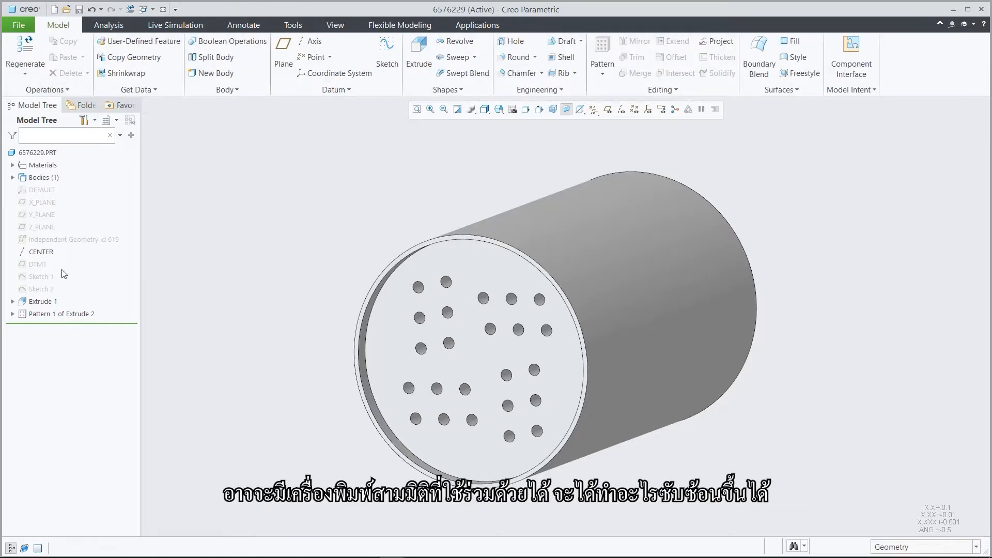
pyautogui.moveTo(71, 324); pyautogui.dragTo(71, 296)
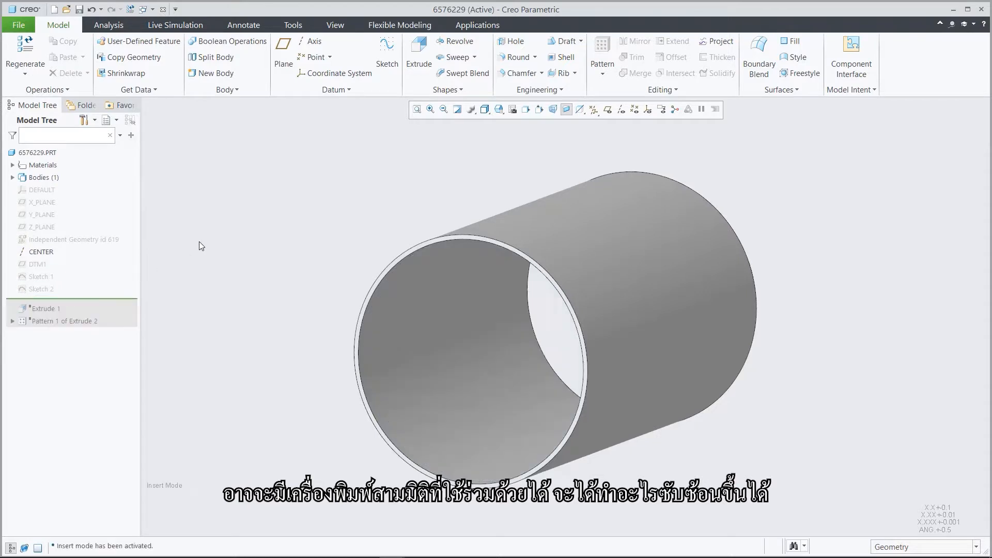
# Start a beam lattice and define its volume region with the tube's inner cylindrical surfaces and both end faces.
pyautogui.click(547, 91)
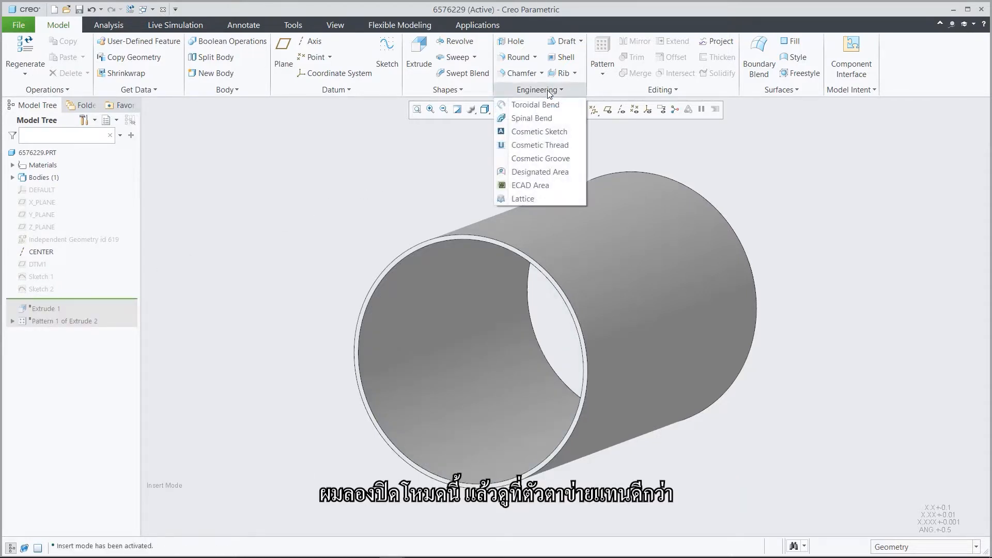
pyautogui.click(528, 199)
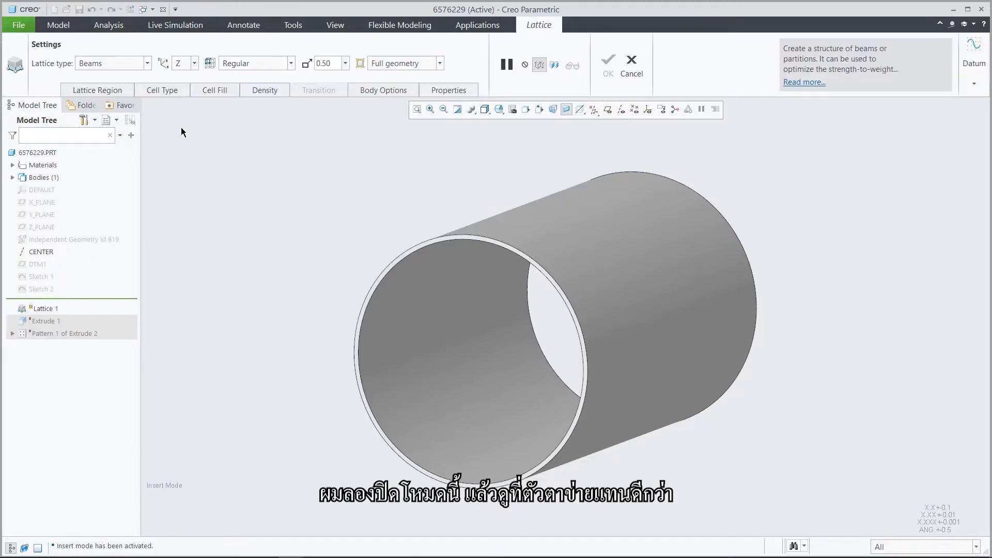
pyautogui.click(117, 91)
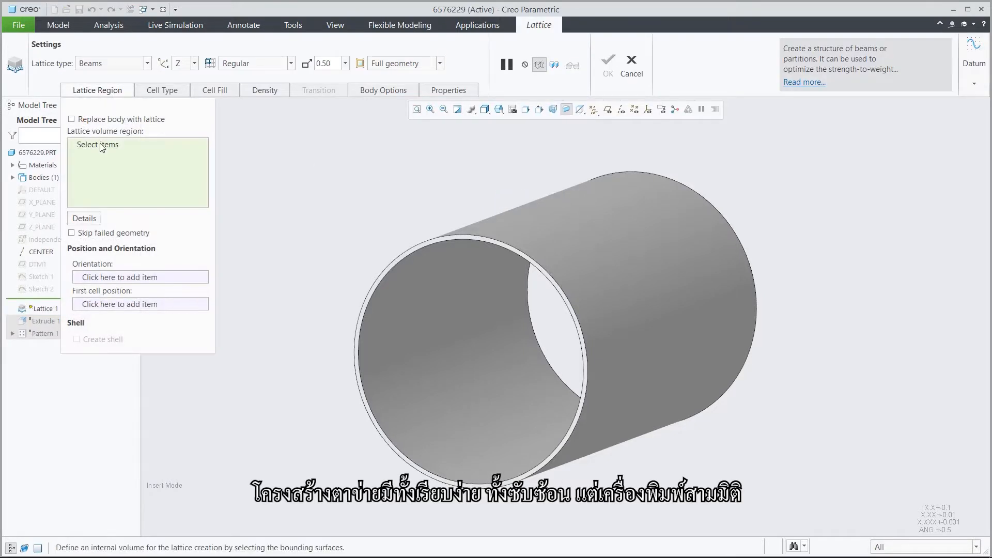
pyautogui.click(396, 396)
pyautogui.click(399, 316)
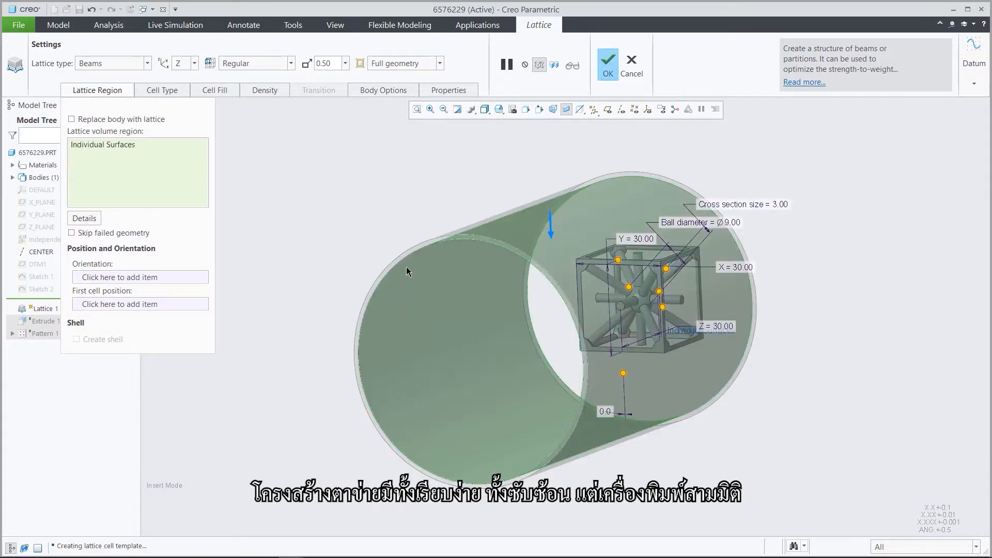
pyautogui.click(414, 247)
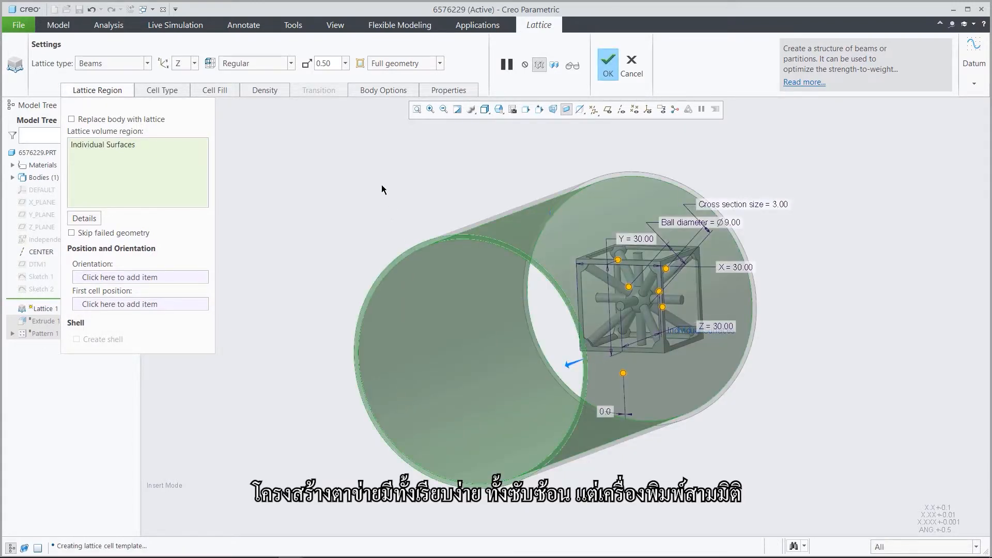
pyautogui.moveTo(377, 173); pyautogui.dragTo(380, 175, button='middle')
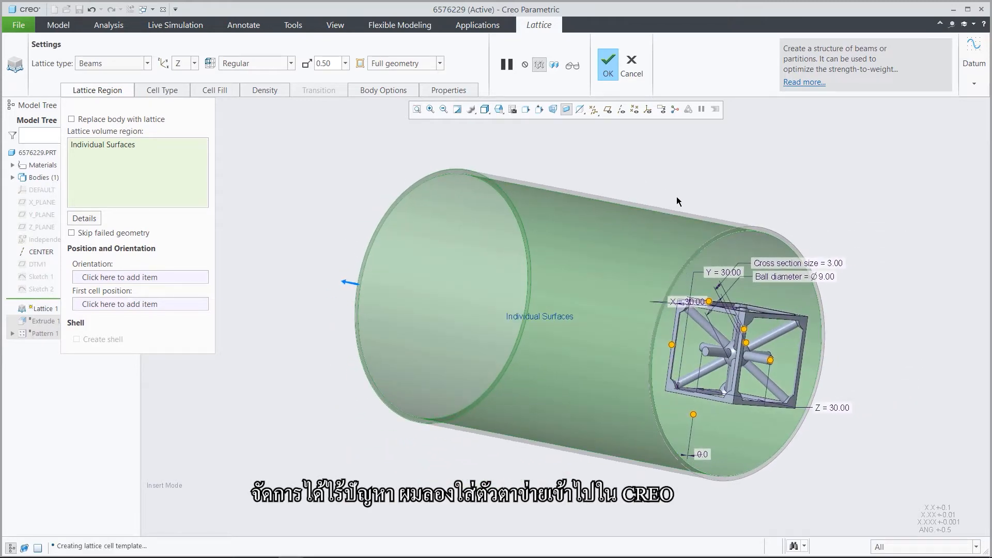
pyautogui.click(758, 228)
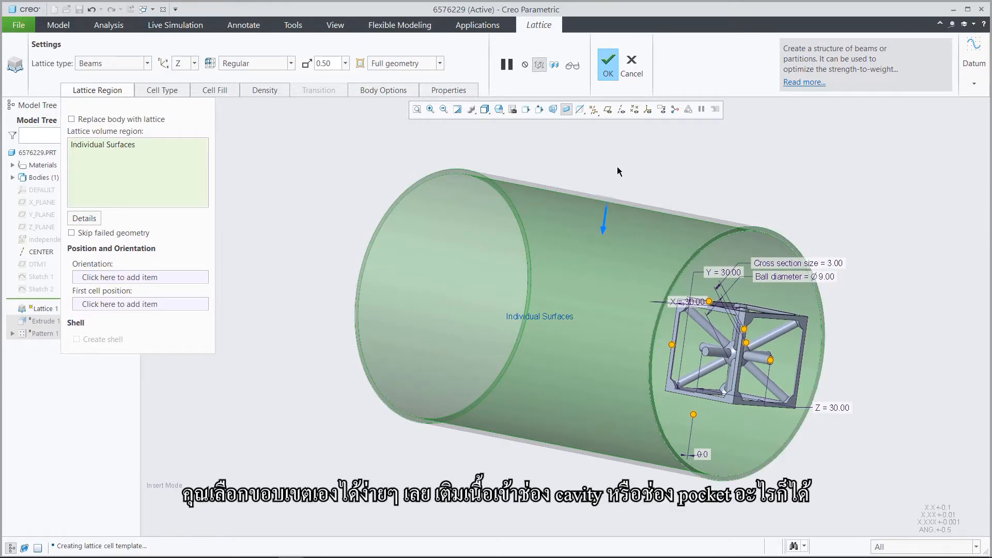
pyautogui.moveTo(616, 167); pyautogui.dragTo(616, 167, button='middle')
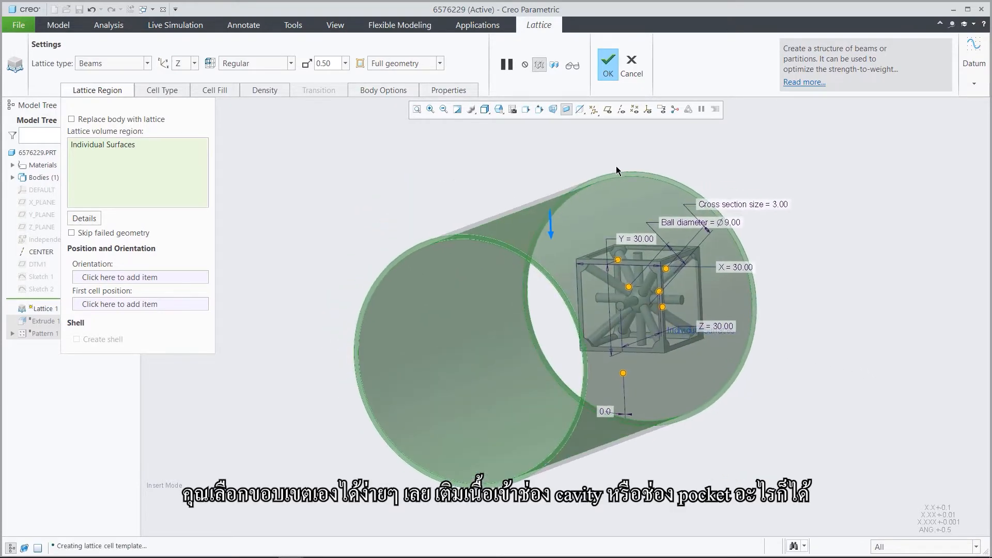
# Set the lattice cell shape to the Voronoi diagram type, applied to Volume + bounding surfaces.
pyautogui.click(166, 91)
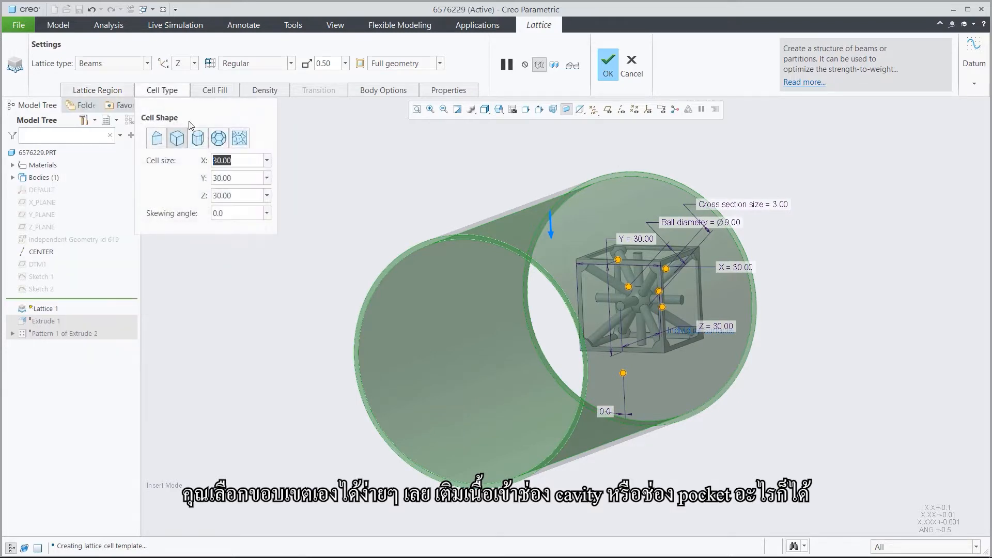
pyautogui.click(239, 138)
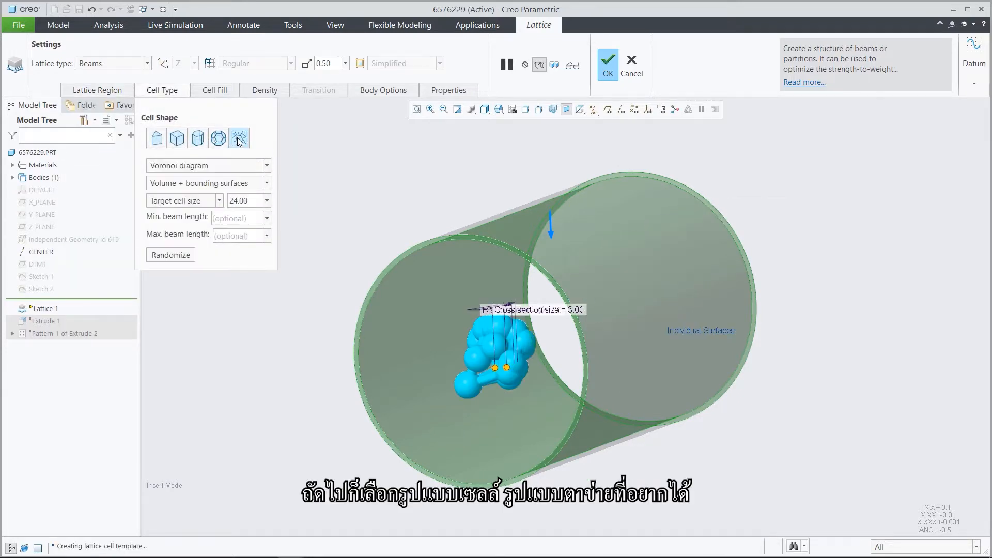
pyautogui.click(240, 165)
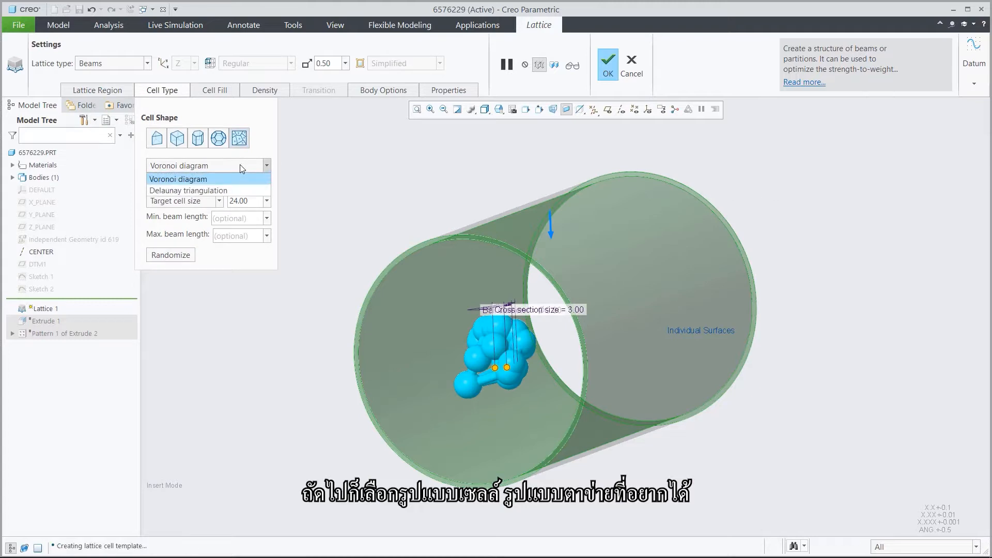
pyautogui.click(240, 165)
pyautogui.click(249, 184)
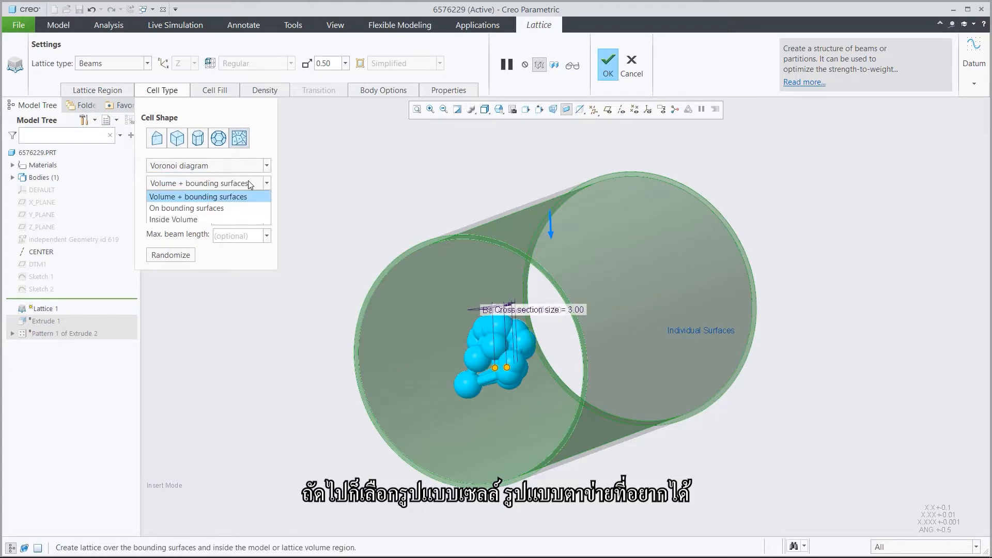
pyautogui.click(250, 183)
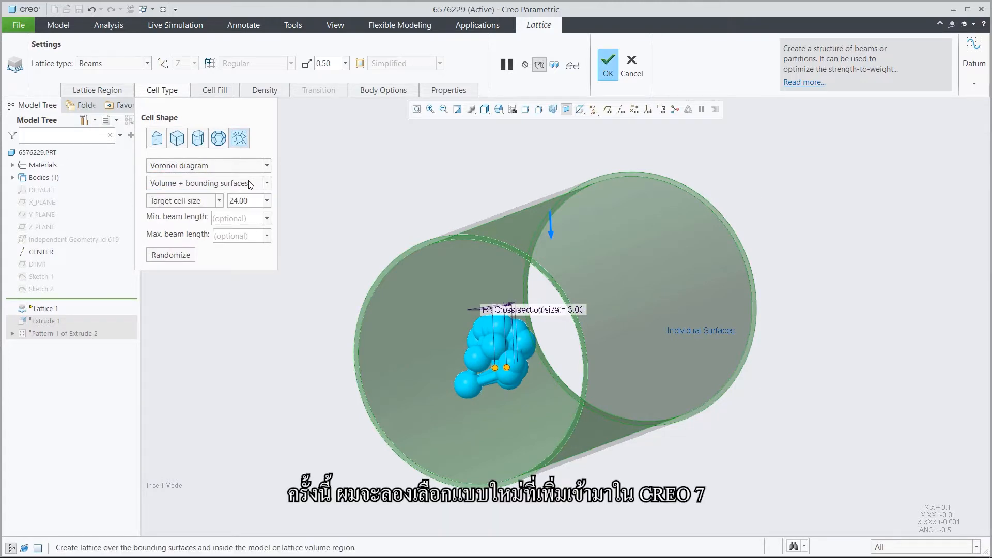
# Set the lattice's target cell size to 10 and its maximum beam length to 5.
pyautogui.doubleClick(254, 198)
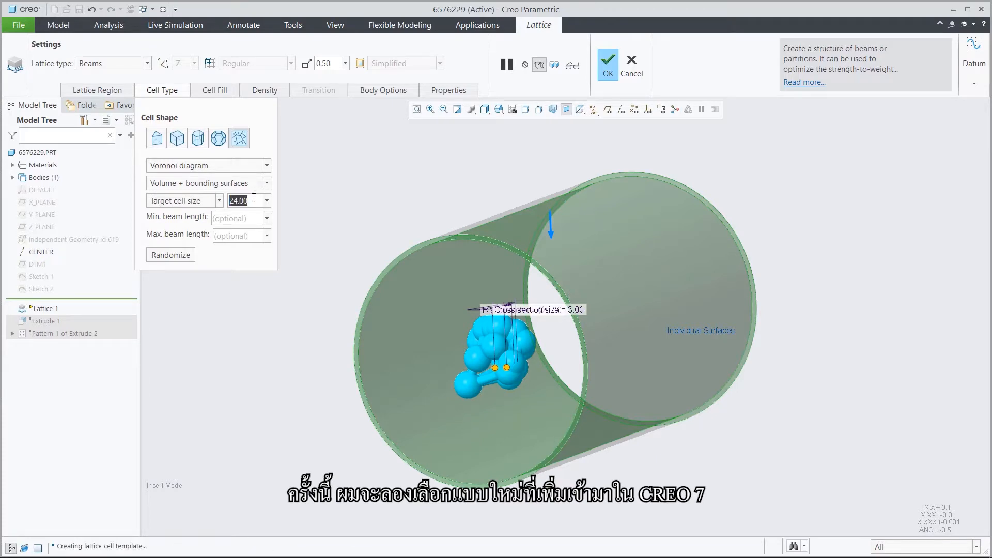
pyautogui.write('1')
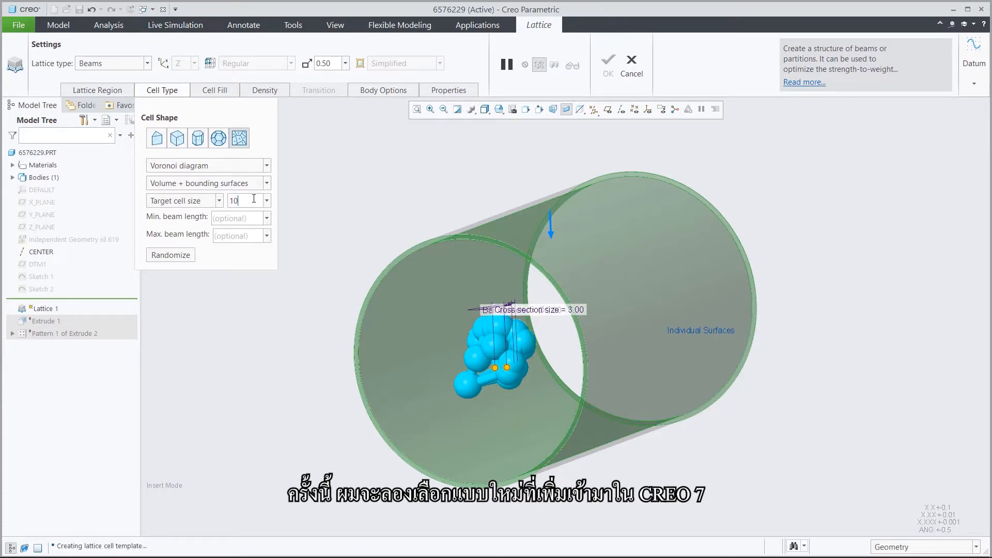
pyautogui.write('0')
pyautogui.press('Return')
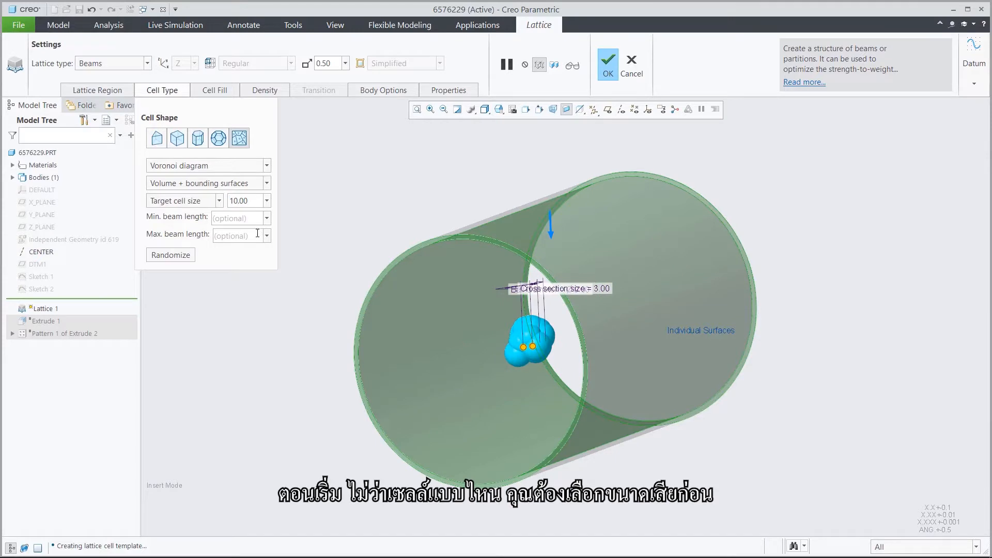
pyautogui.write('5')
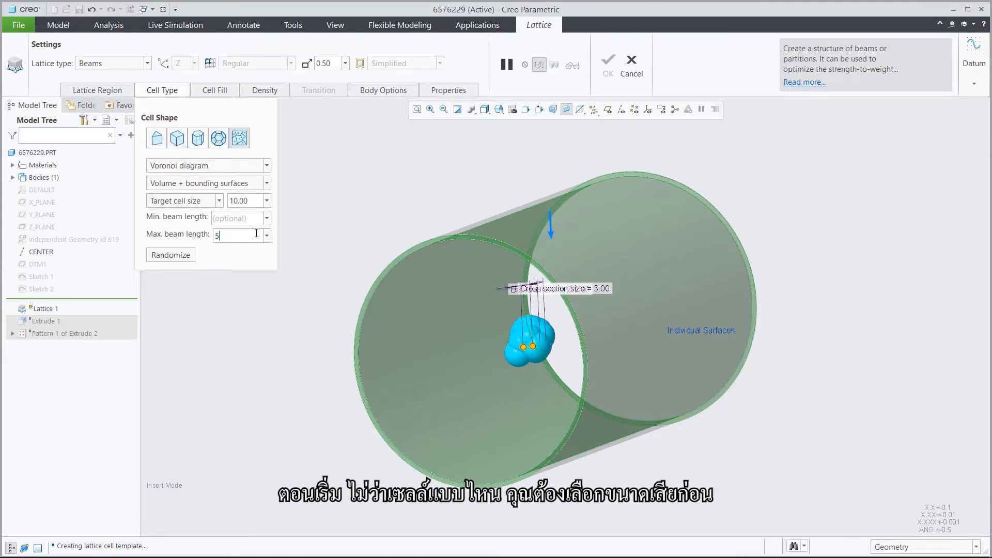
pyautogui.press('Return')
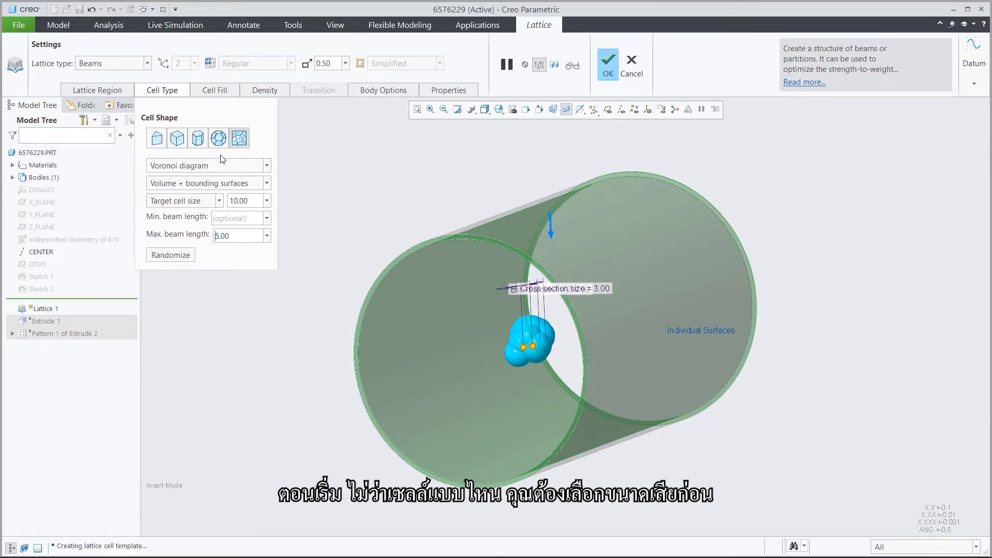
# Turn off the ball diameter in the cell fill, set the beam cross section size to 2, and preview the lattice.
pyautogui.click(215, 91)
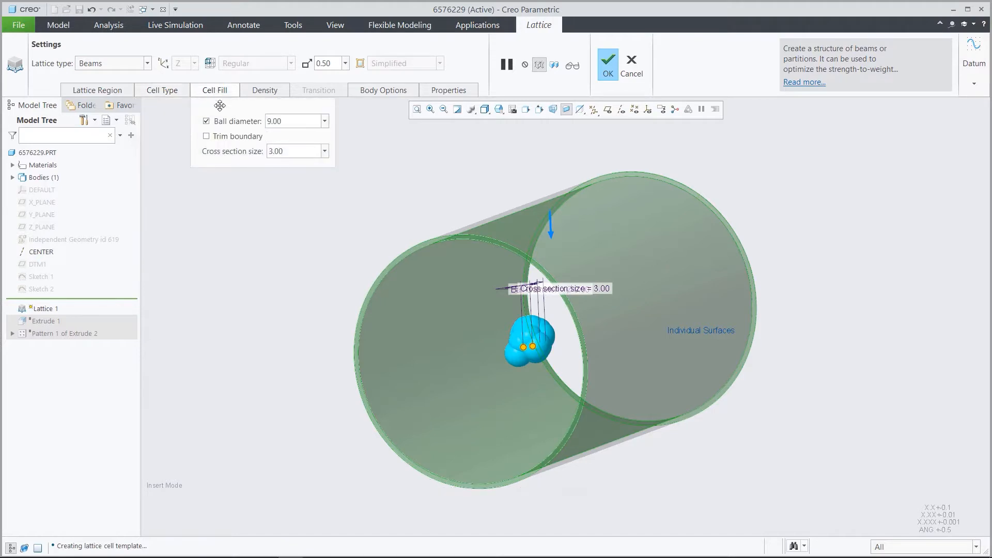
pyautogui.click(208, 122)
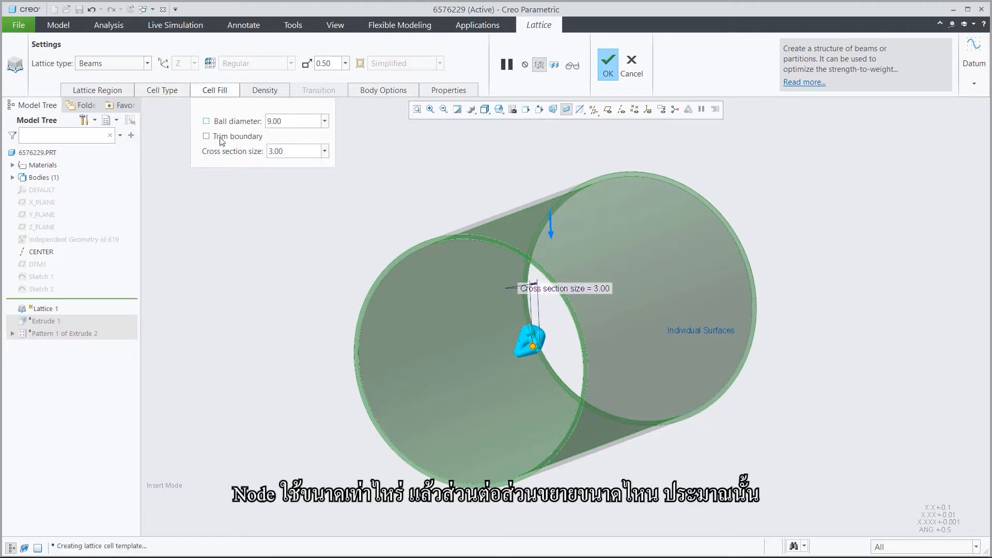
pyautogui.click(282, 152)
pyautogui.write('2')
pyautogui.press('Return')
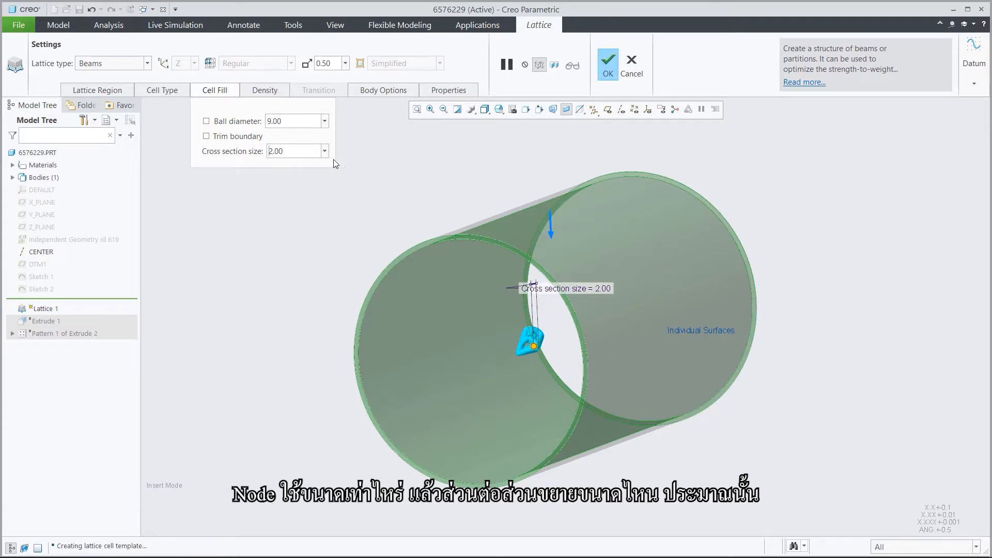
pyautogui.click(569, 69)
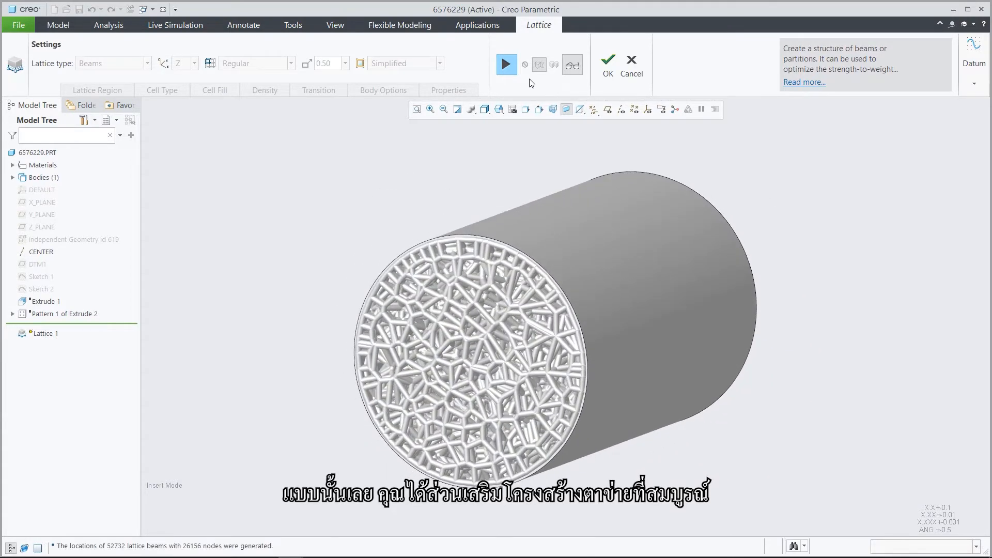
# Change the lattice to the 2.5D type with hexagonal cells, sized 6 in both X and Y.
pyautogui.click(505, 66)
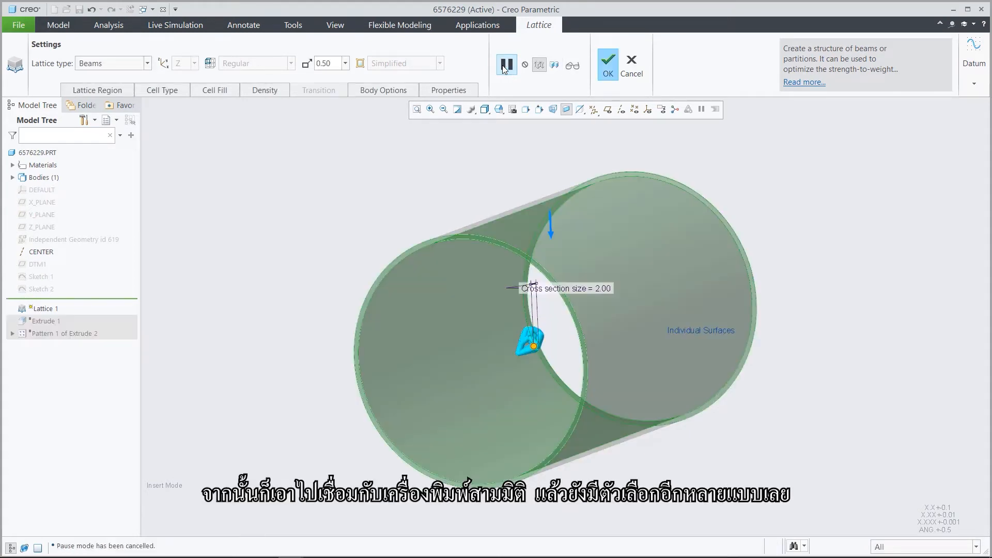
pyautogui.click(130, 62)
pyautogui.click(124, 89)
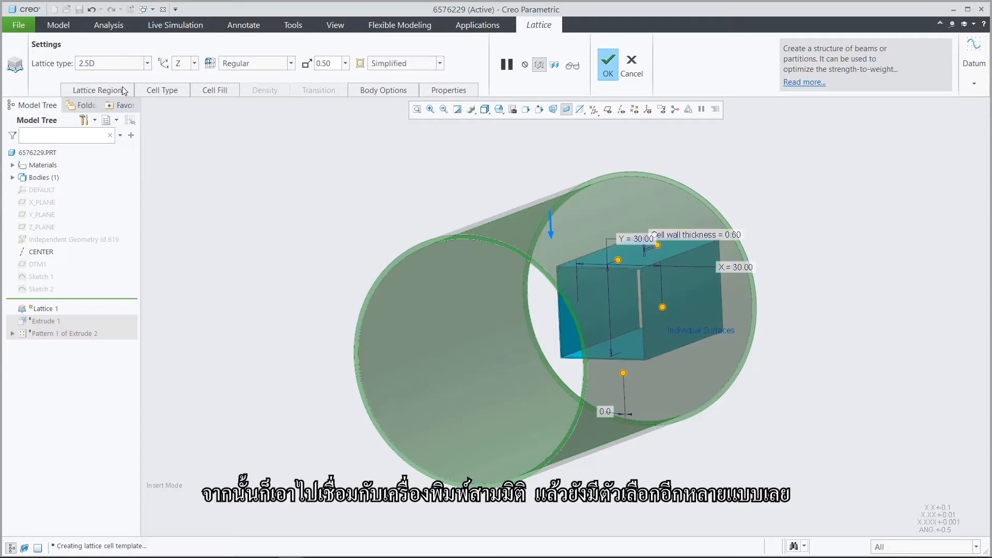
pyautogui.click(163, 91)
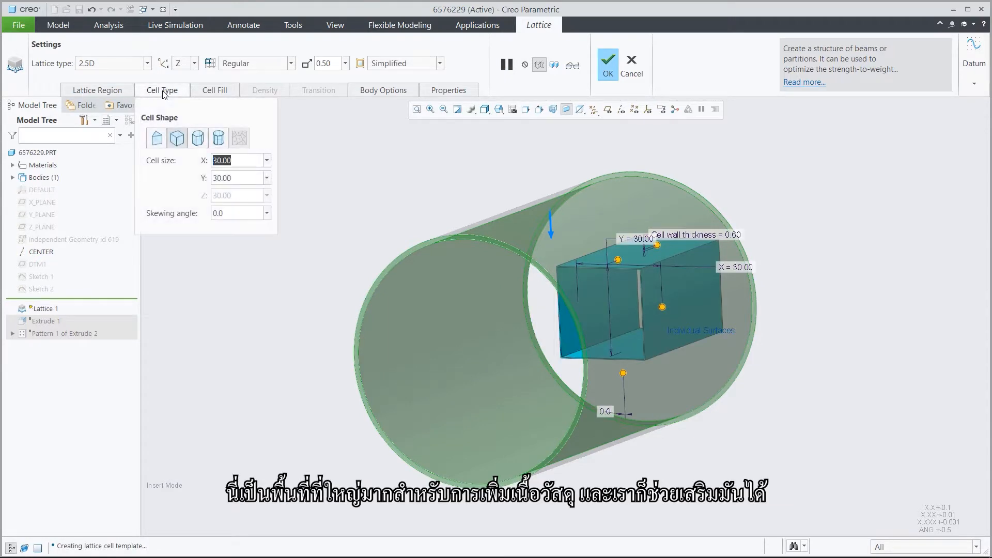
pyautogui.click(198, 139)
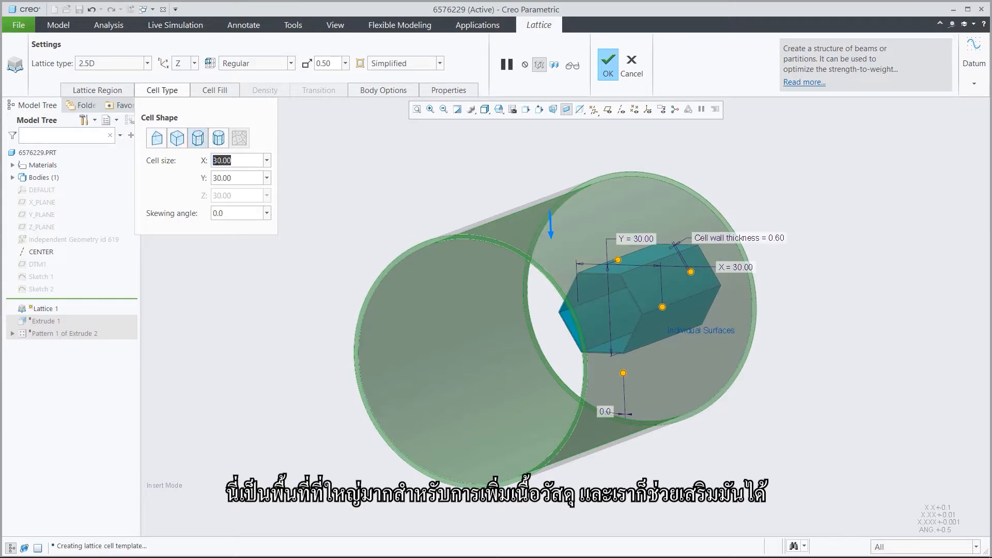
pyautogui.write('6')
pyautogui.press('Tab')
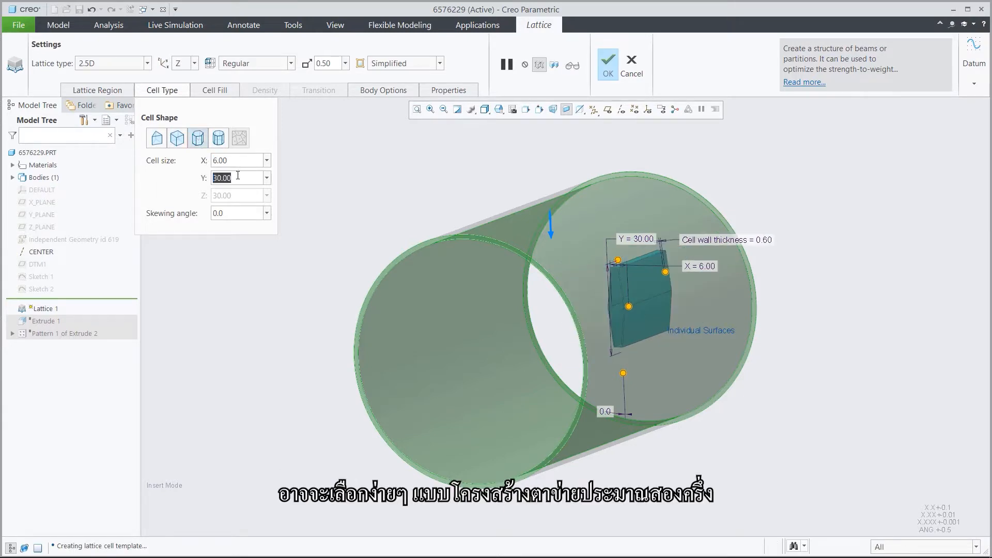
pyautogui.write('6')
pyautogui.press('Return')
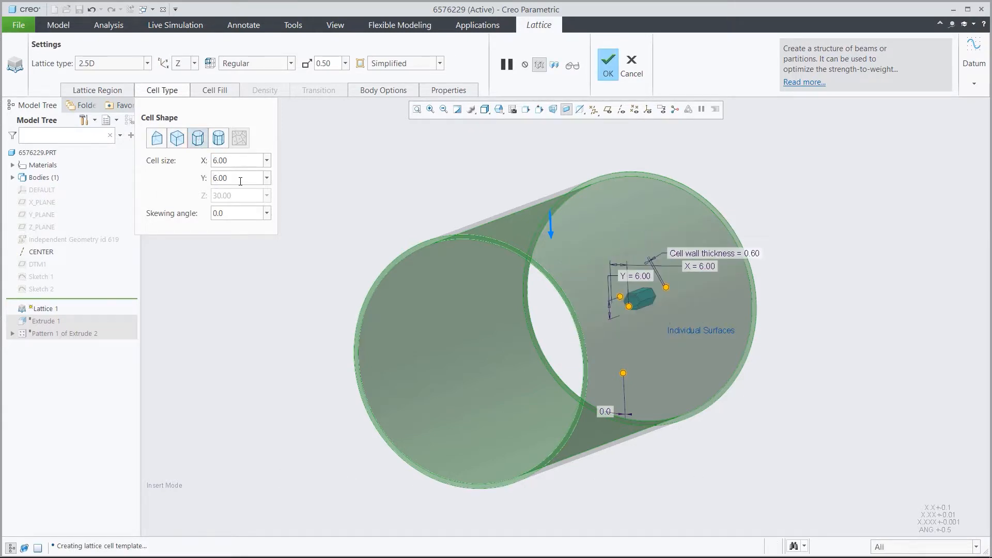
# Set the wall thickness of the hexagonal lattice cells to 1.2.
pyautogui.scroll(-8, 295, 184)
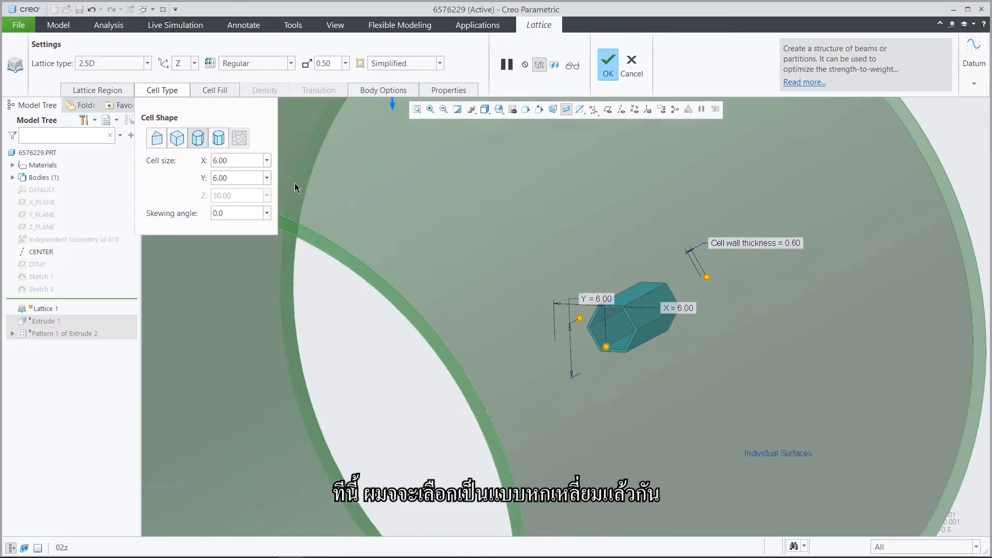
pyautogui.click(218, 90)
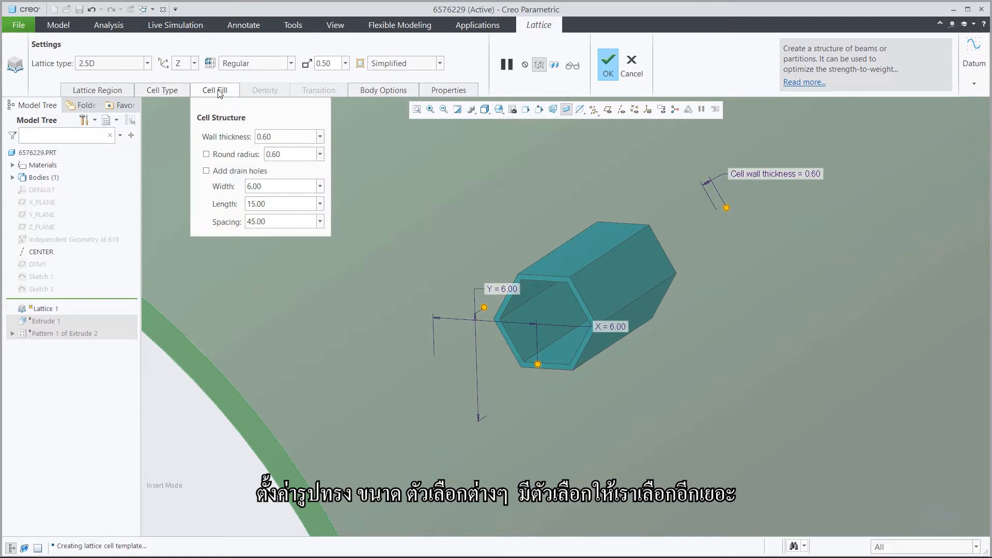
pyautogui.click(284, 137)
pyautogui.write('1.2')
pyautogui.press('Return')
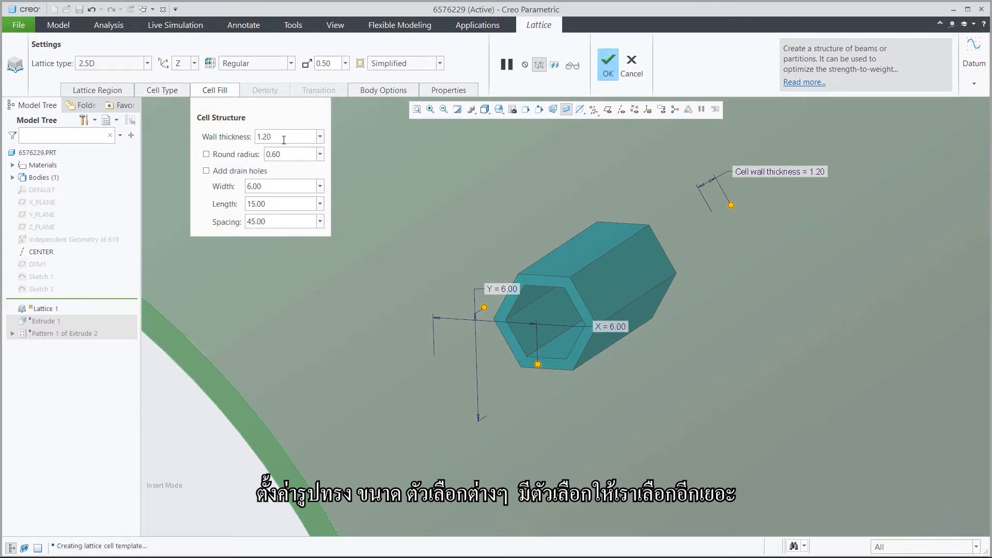
# Enable the round radius on the hexagonal cells, set it to 0.4, and preview the lattice.
pyautogui.click(210, 155)
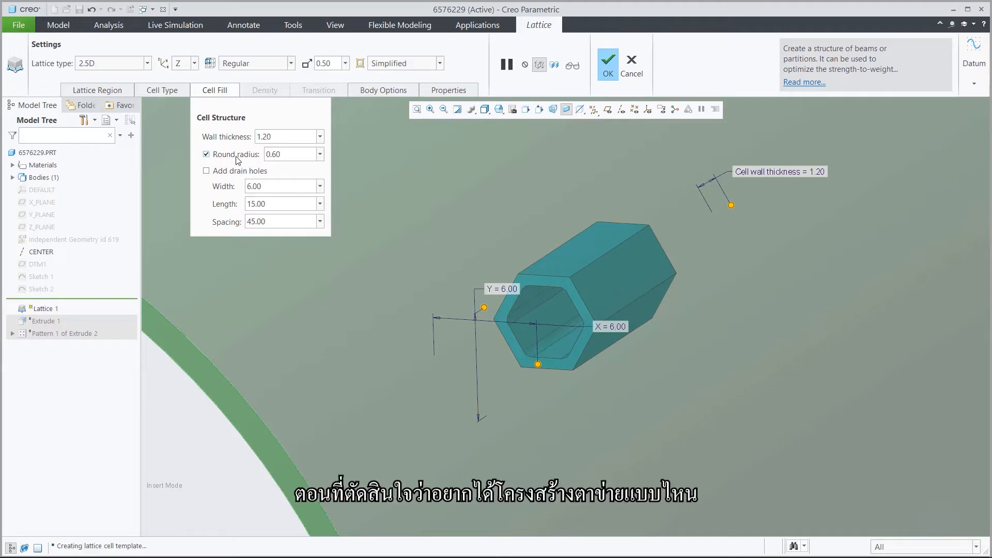
pyautogui.click(286, 155)
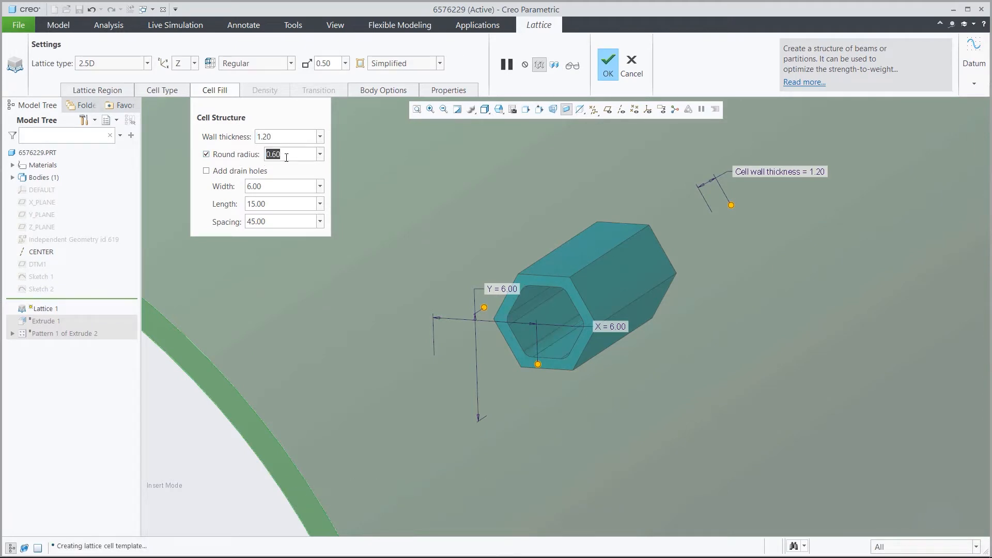
pyautogui.write('0')
pyautogui.press('Return')
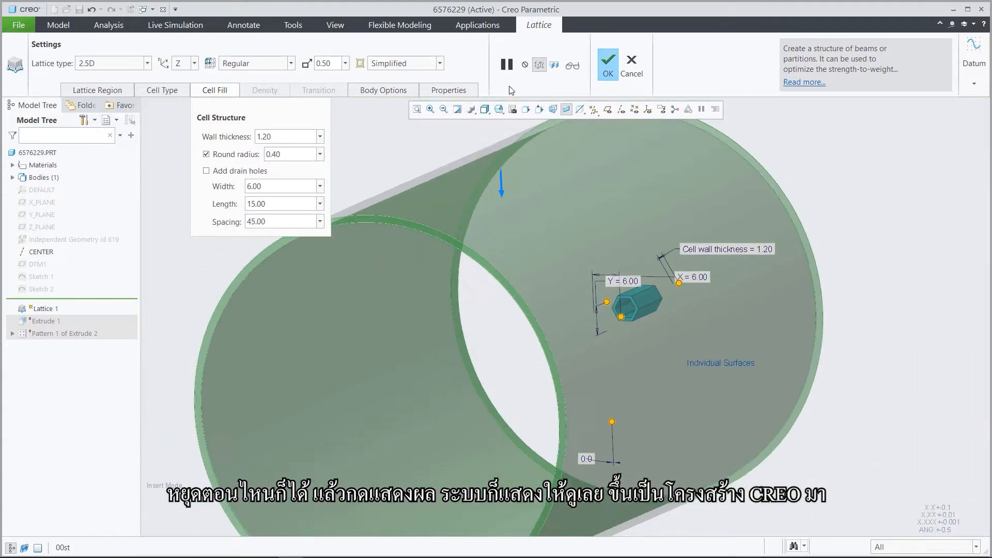
pyautogui.click(572, 67)
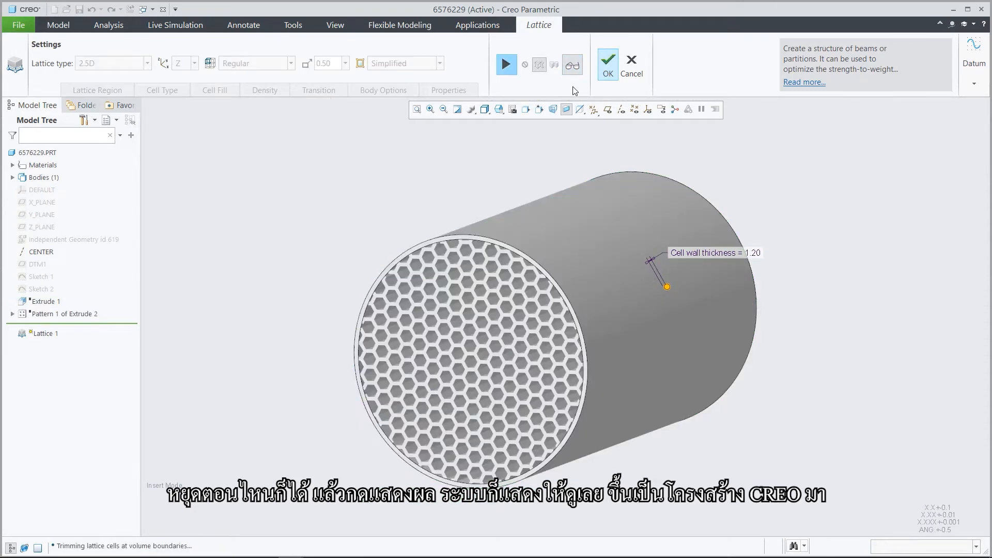
# Switch the lattice type to Formula Driven and use the Gyroid function for its cells.
pyautogui.click(504, 69)
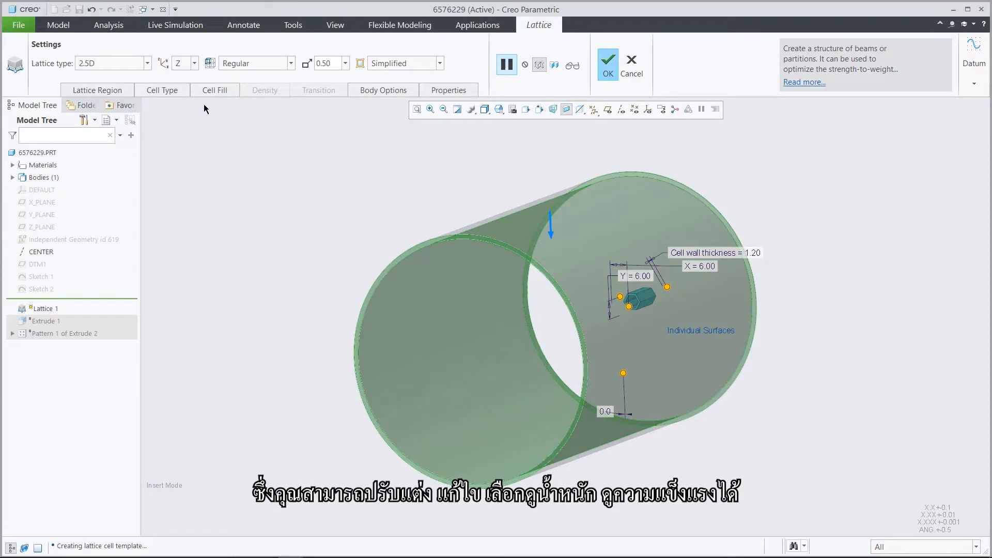
pyautogui.click(128, 63)
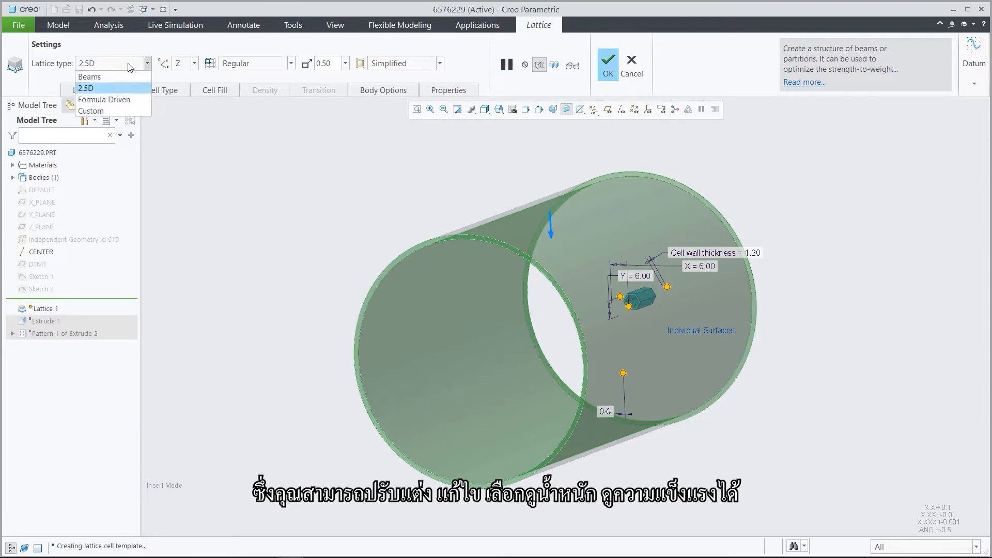
pyautogui.click(129, 98)
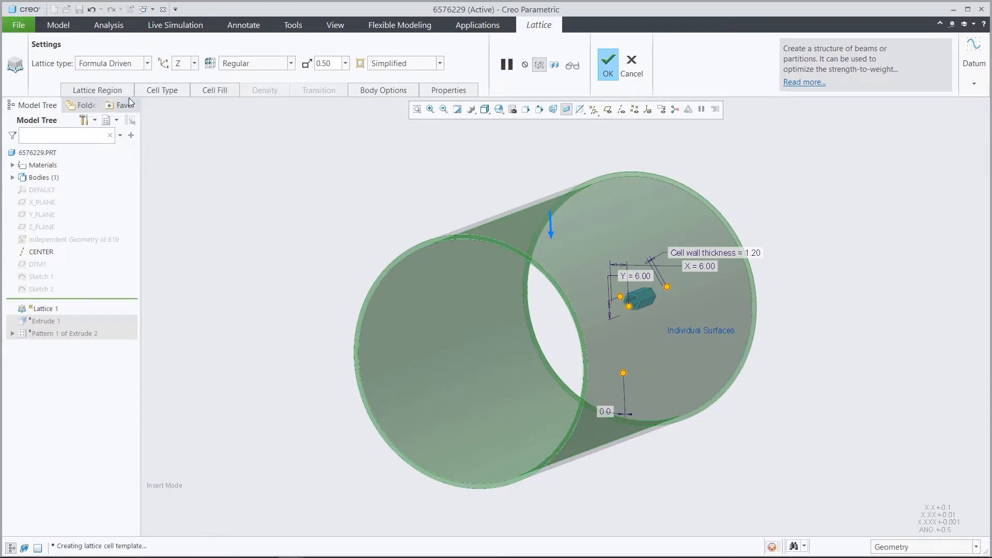
pyautogui.click(171, 91)
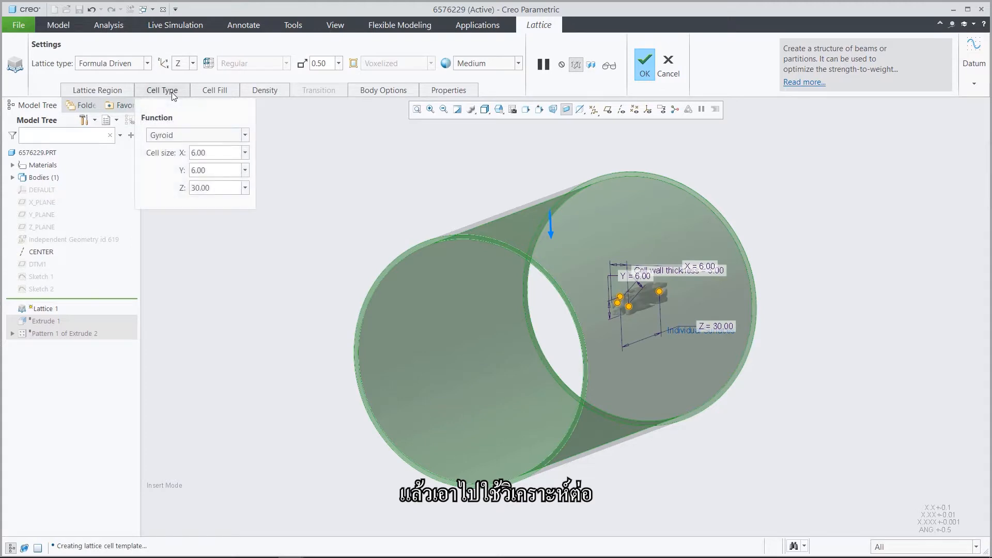
pyautogui.click(198, 137)
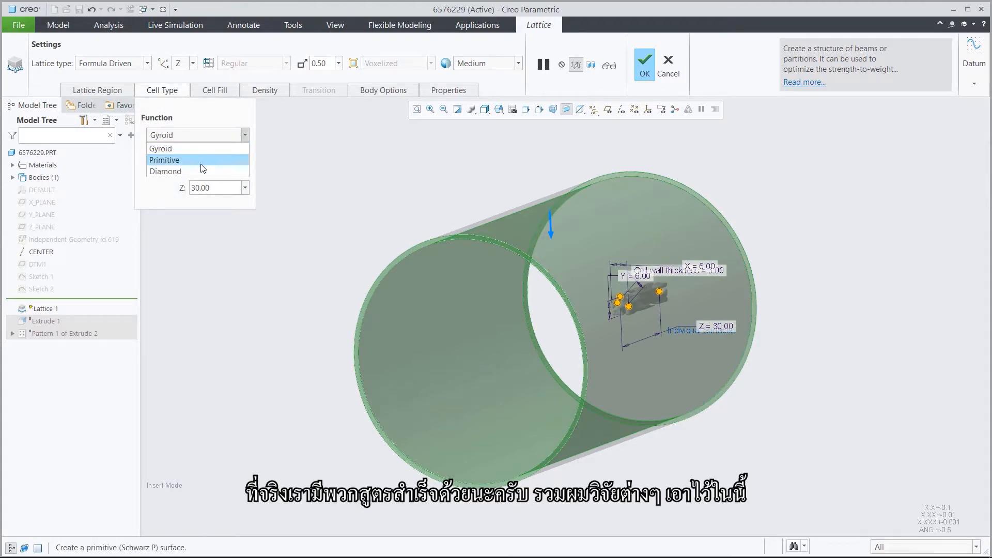
pyautogui.click(199, 149)
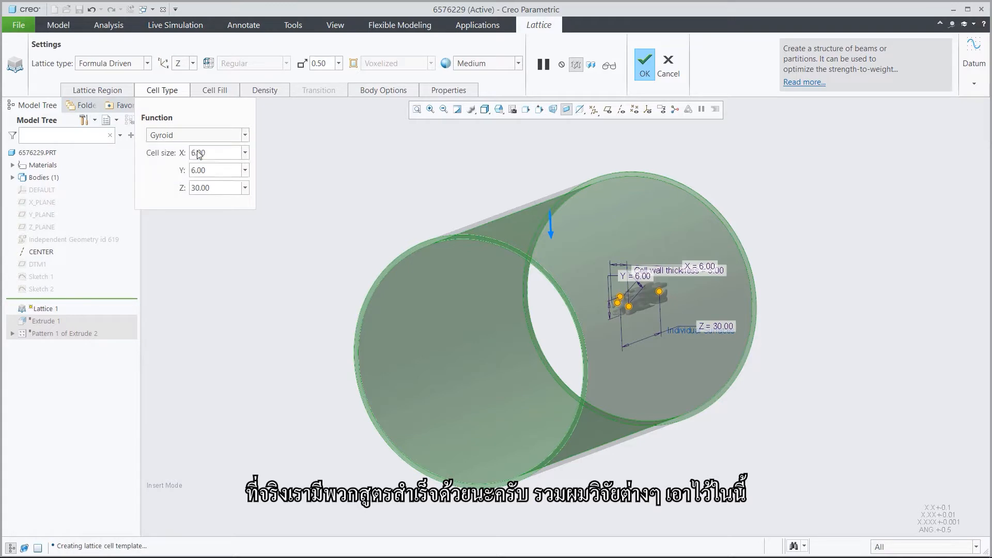
# Set the gyroid cell size to 30 in both X and Y.
pyautogui.doubleClick(212, 155)
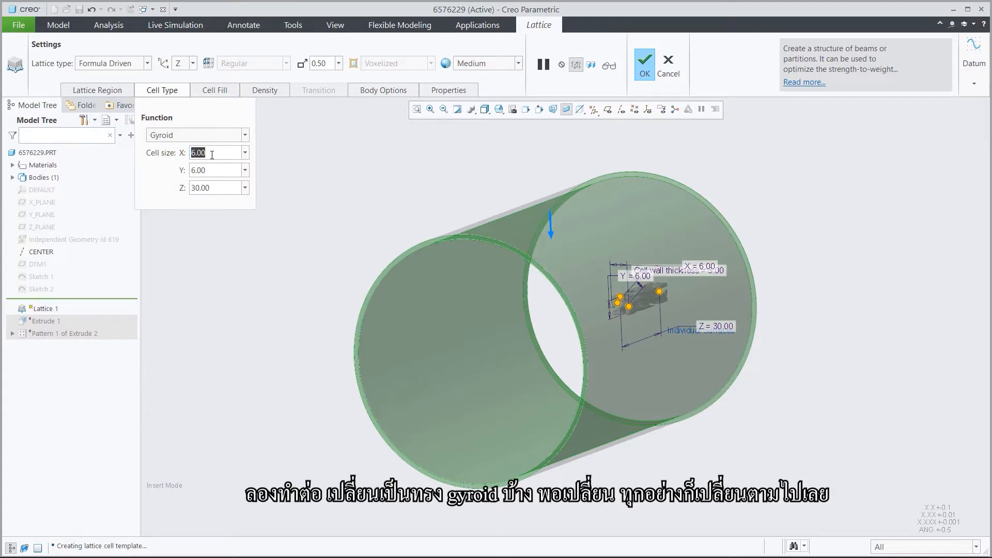
pyautogui.write('30')
pyautogui.press('Return')
pyautogui.doubleClick(212, 170)
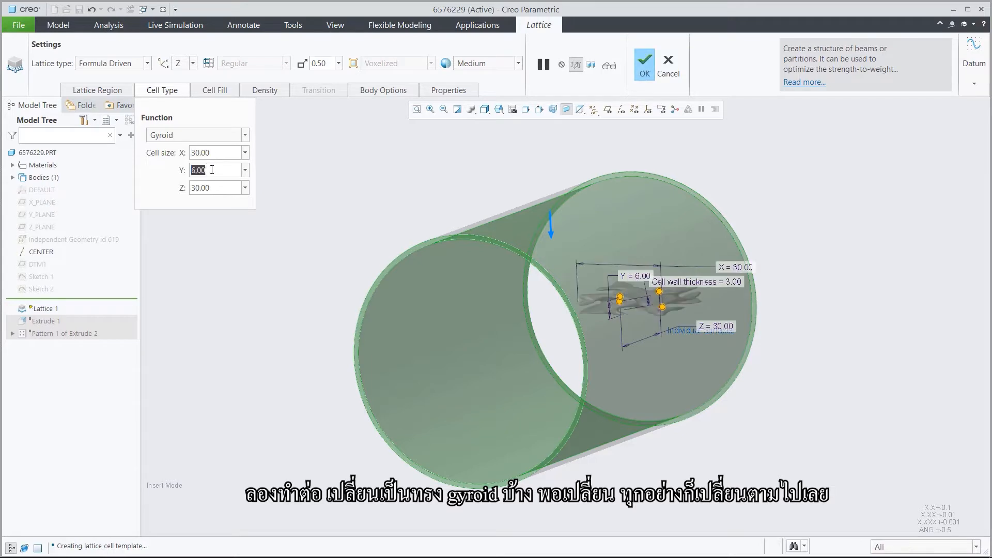
pyautogui.write('30')
pyautogui.press('Return')
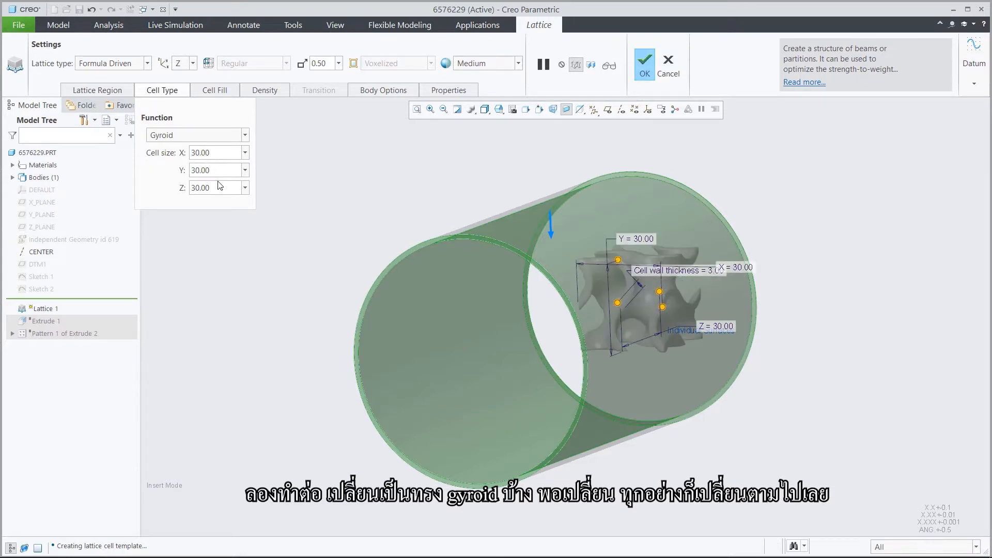
pyautogui.doubleClick(220, 187)
pyautogui.click(219, 185)
# Set the gyroid wall thickness to 2, then preview and accept the lattice.
pyautogui.click(215, 90)
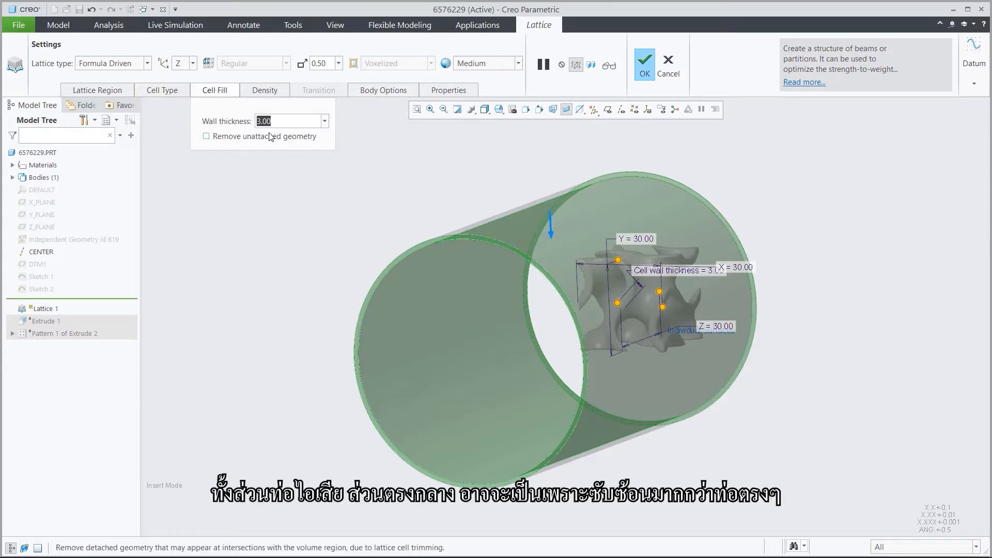
pyautogui.write('2')
pyautogui.press('Return')
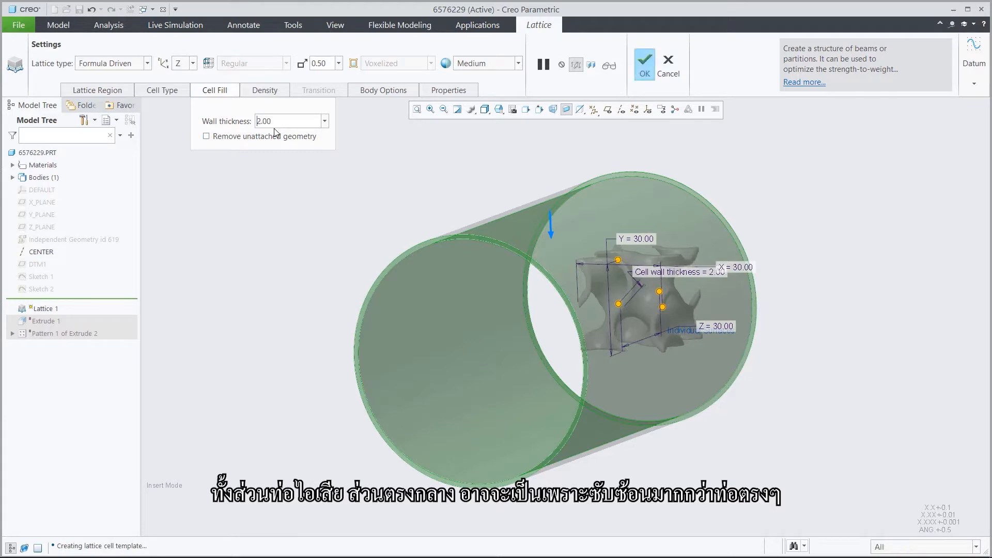
pyautogui.click(609, 66)
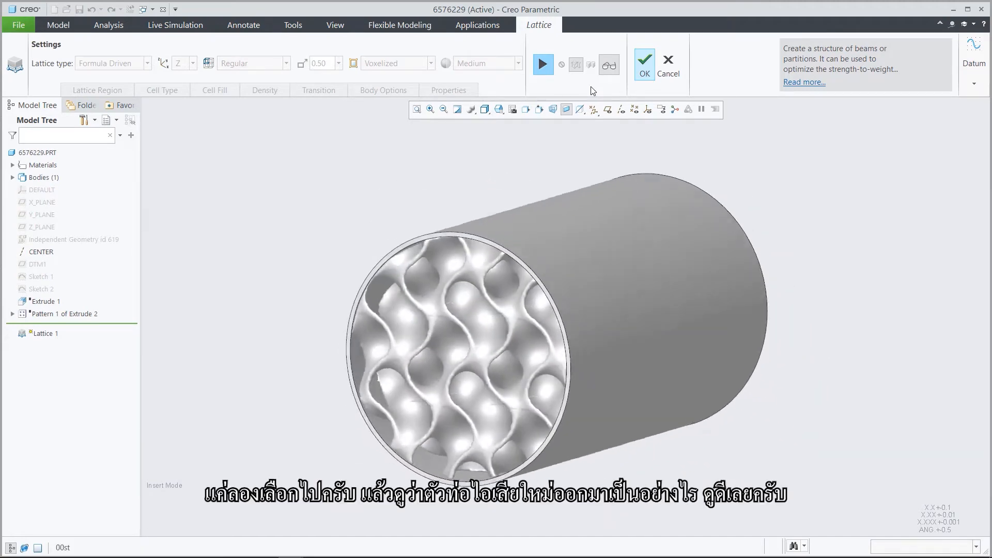
pyautogui.click(641, 61)
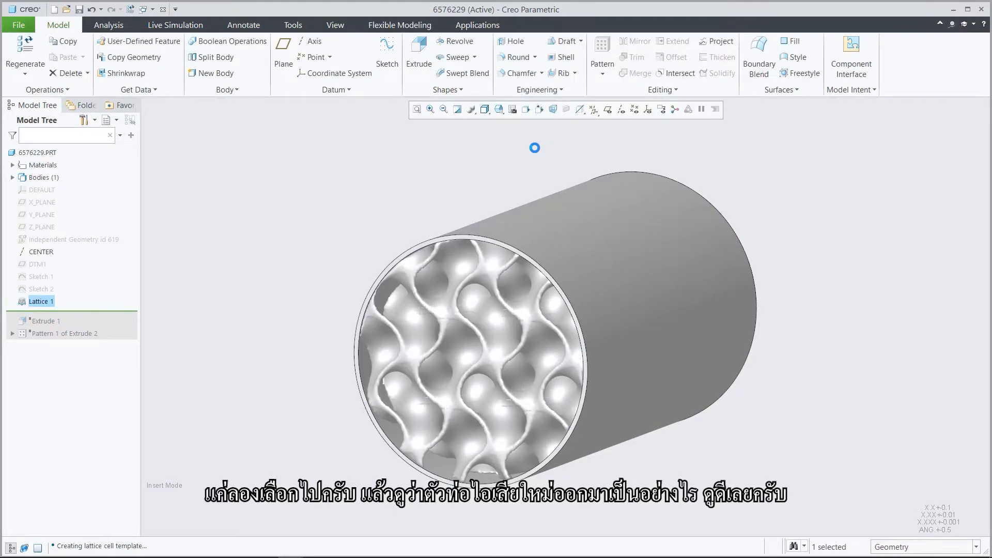
pyautogui.click(535, 148)
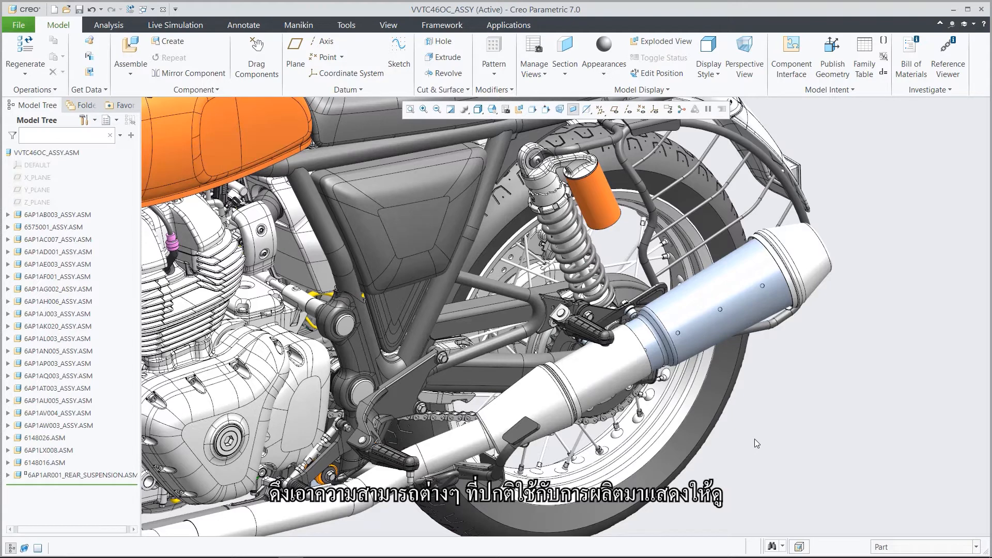
# In the motorcycle assembly, reset the layer display to its last saved status and return to the model tree.
pyautogui.click(115, 120)
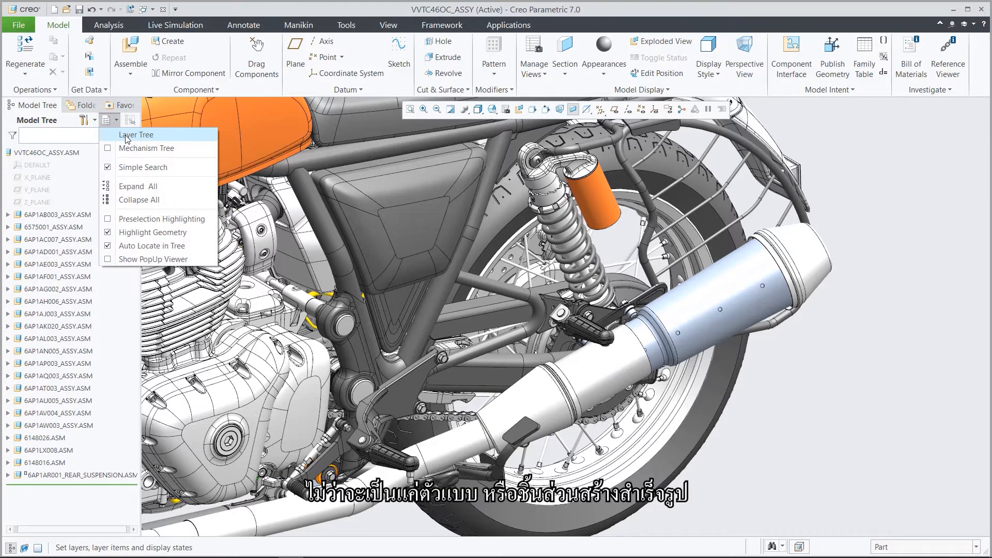
pyautogui.click(125, 136)
pyautogui.rightClick(105, 162)
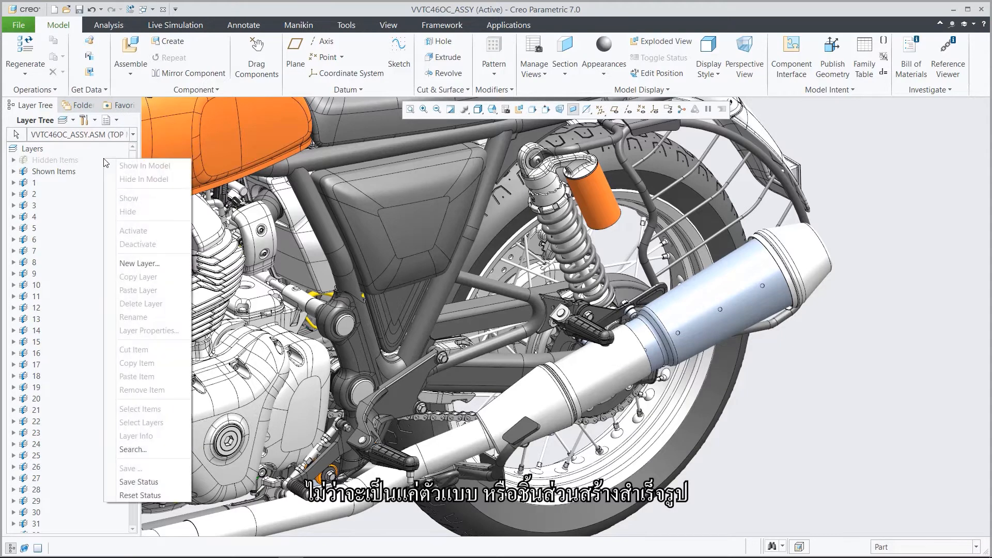
pyautogui.click(140, 496)
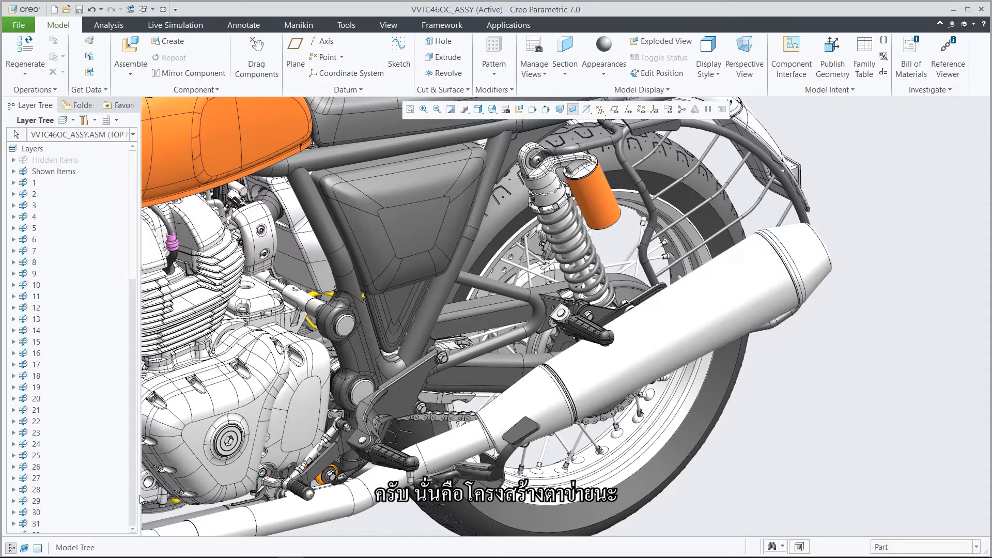
pyautogui.click(109, 120)
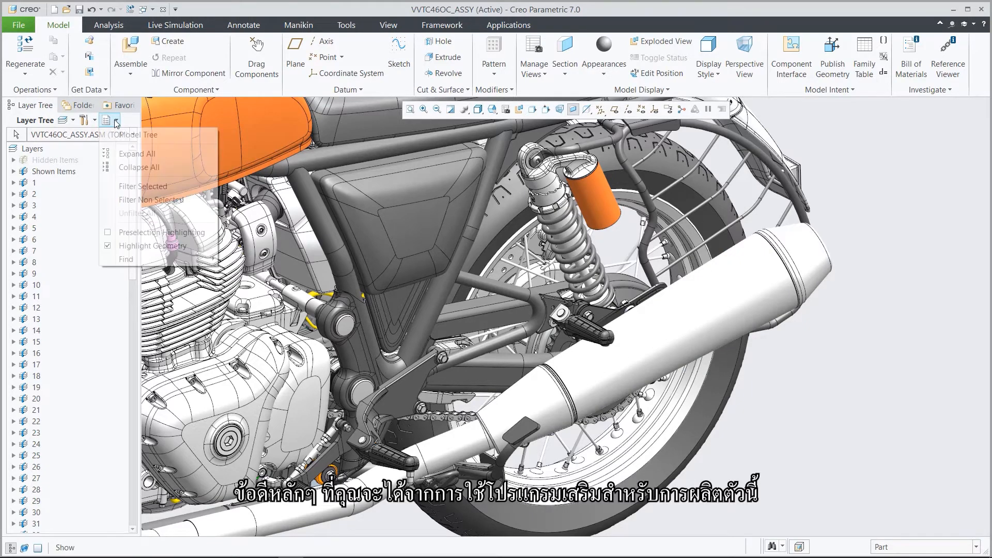
pyautogui.click(122, 135)
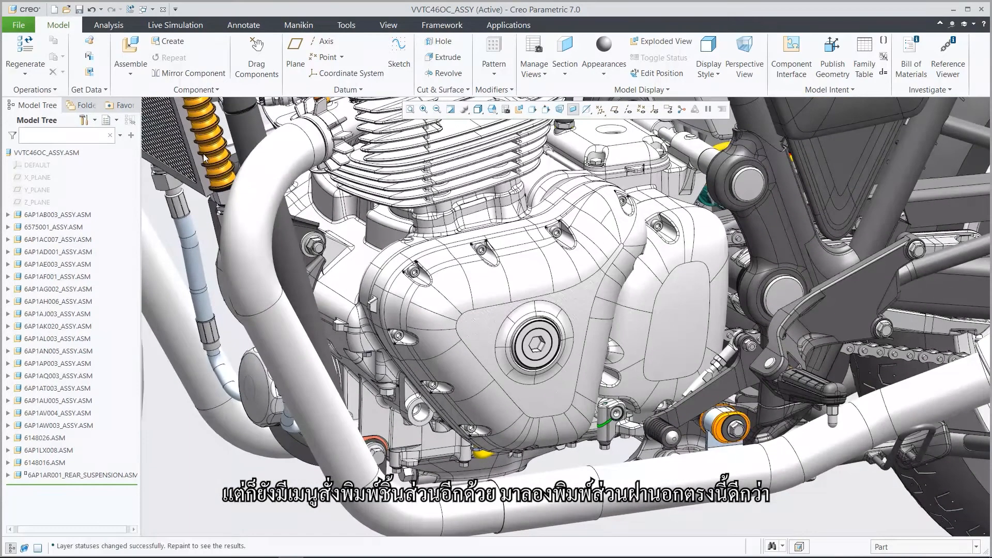
# Open the engine's outer cover part, COVER.PRT, in its own window in the standard orientation.
pyautogui.click(476, 330)
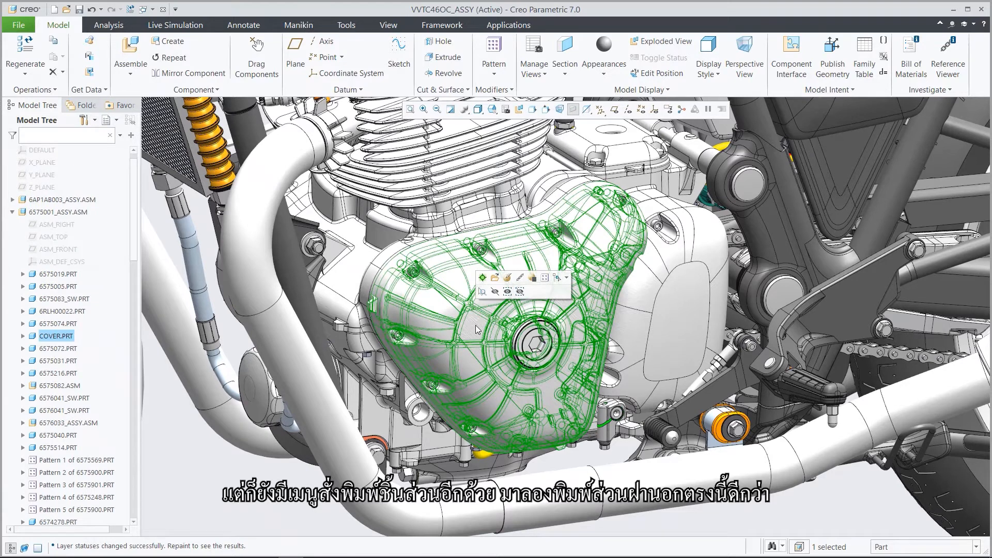
pyautogui.click(494, 278)
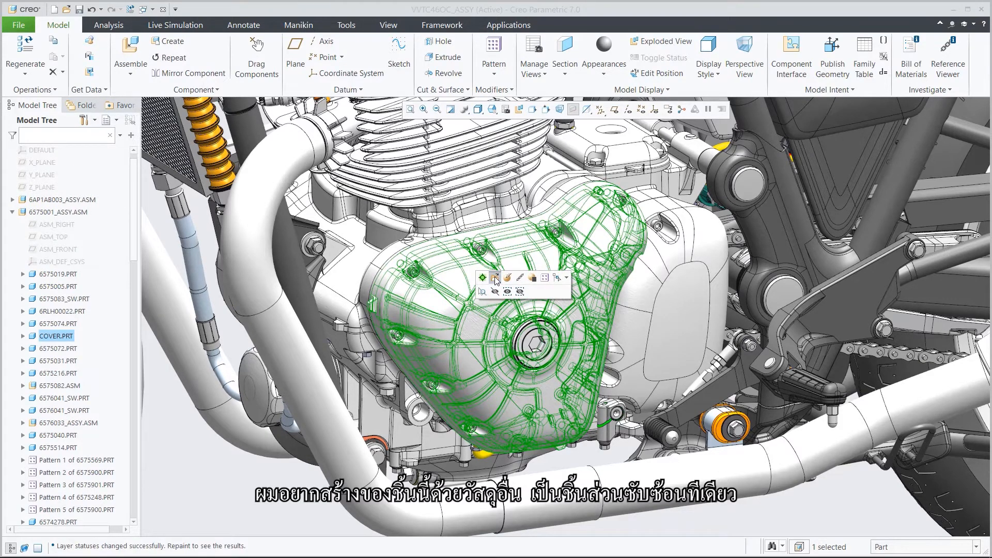
pyautogui.hotkey('ctrl', 'd')
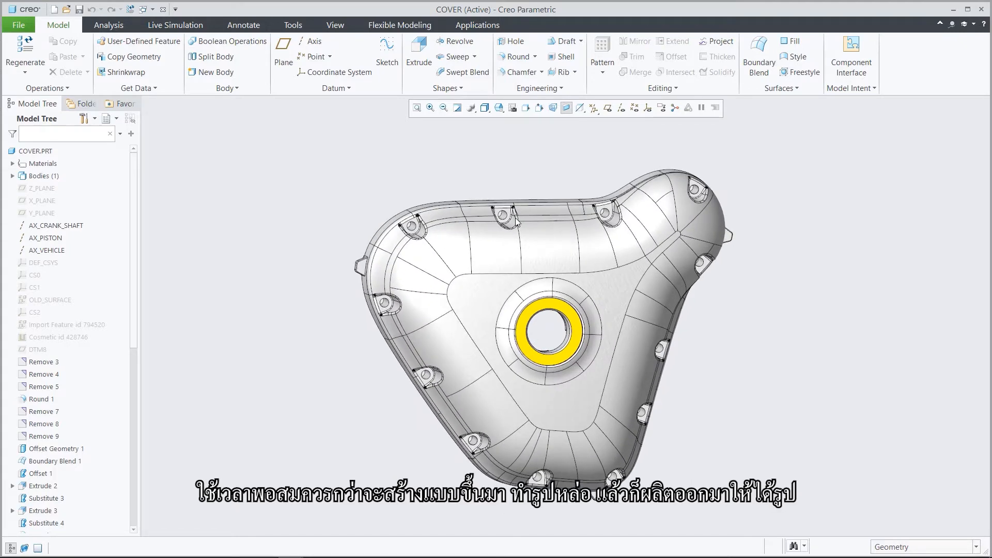
# Close the COVER part, search the AMX_Demo folder for "cover" and open cover_manufacturing.prt.
pyautogui.press('2')
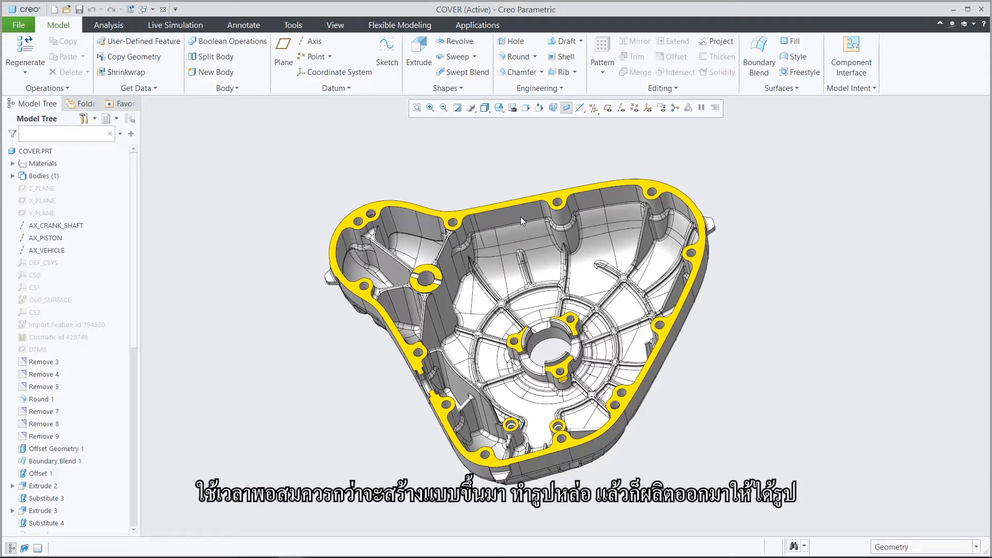
pyautogui.click(164, 11)
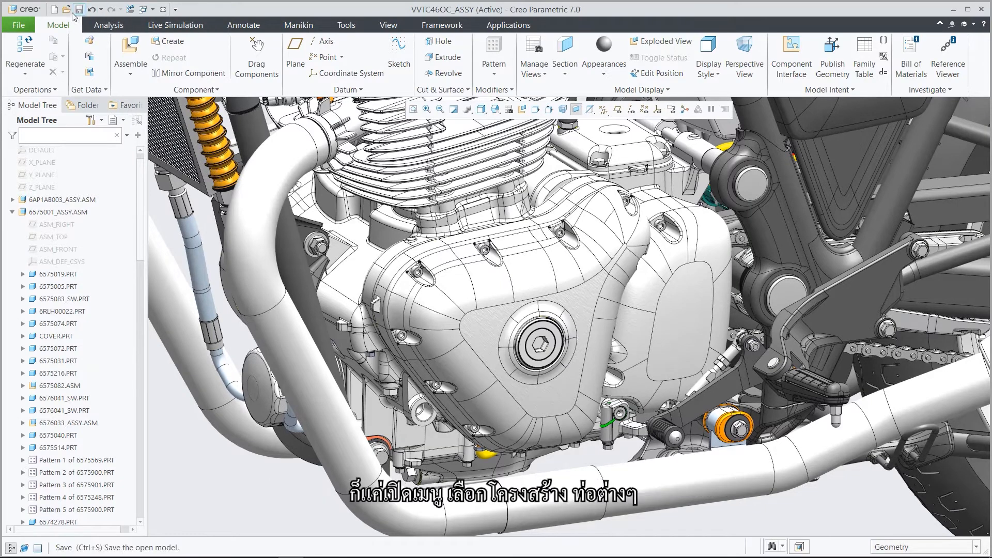
pyautogui.click(67, 10)
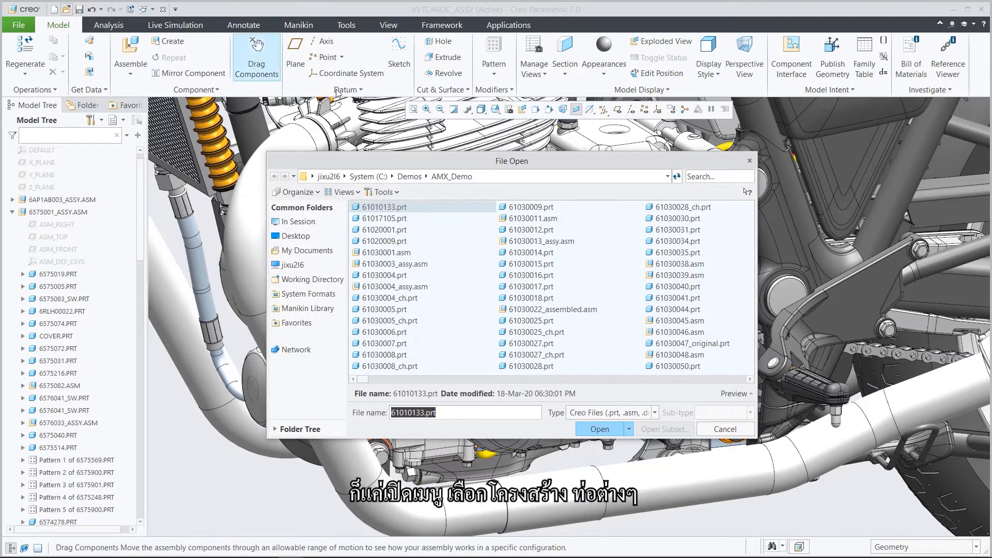
pyautogui.click(694, 177)
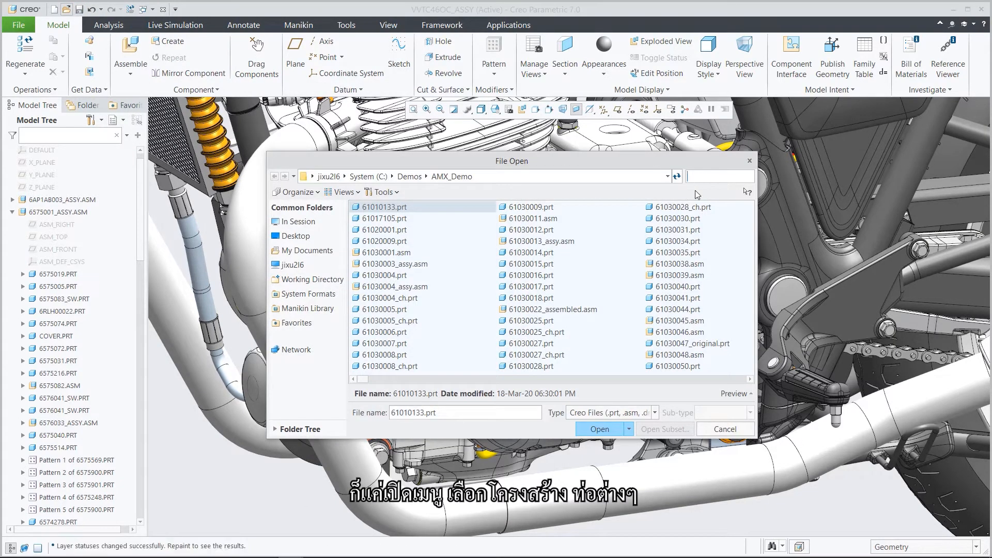
pyautogui.write('cover')
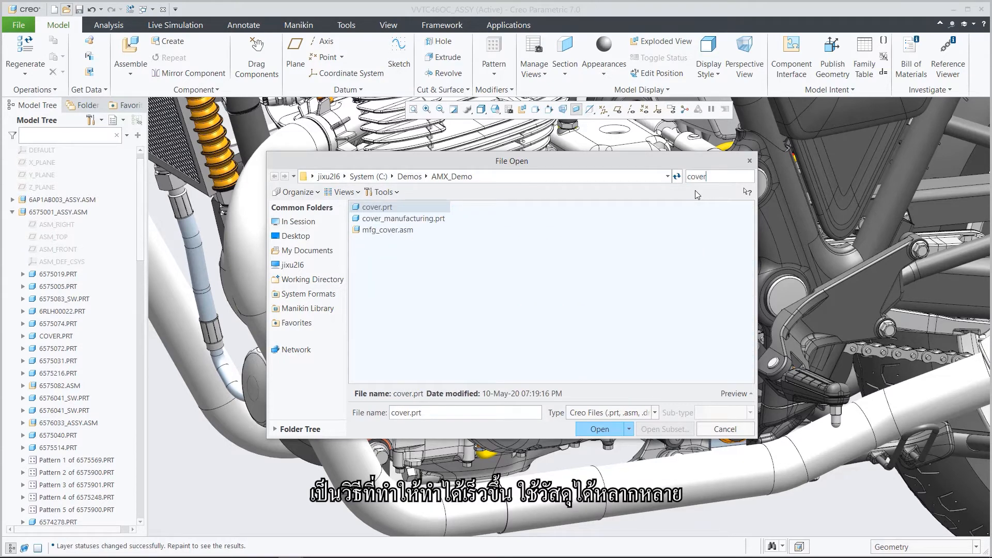
pyautogui.click(438, 219)
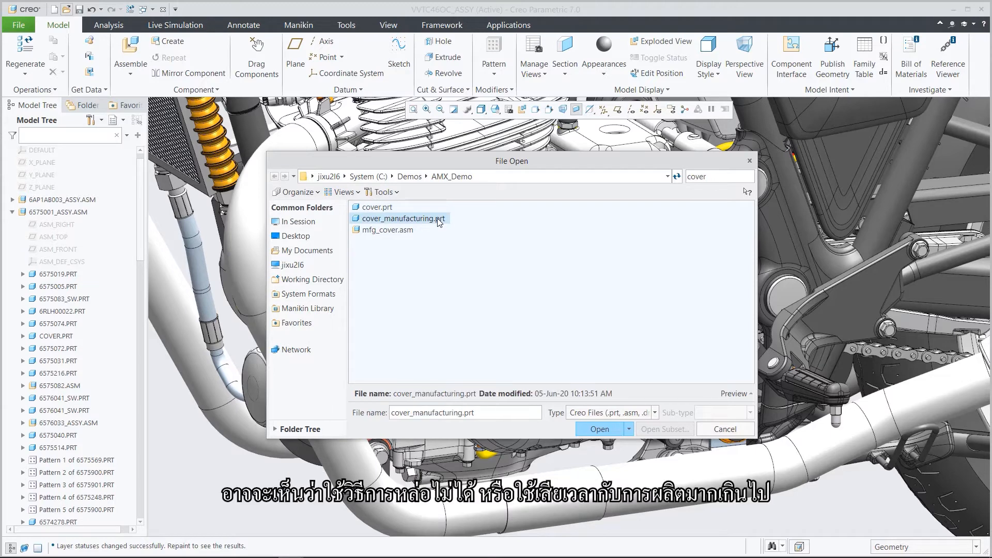
pyautogui.click(597, 430)
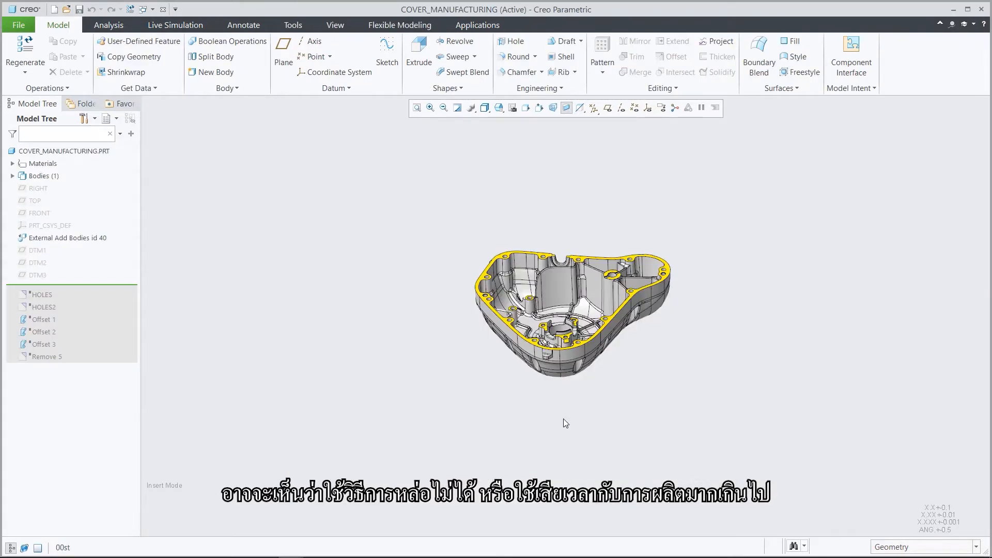
# Advance the feature insertion point past HOLES and HOLES2 so both suppressed features regenerate, inspecting the filled bosses.
pyautogui.scroll(5, 564, 423)
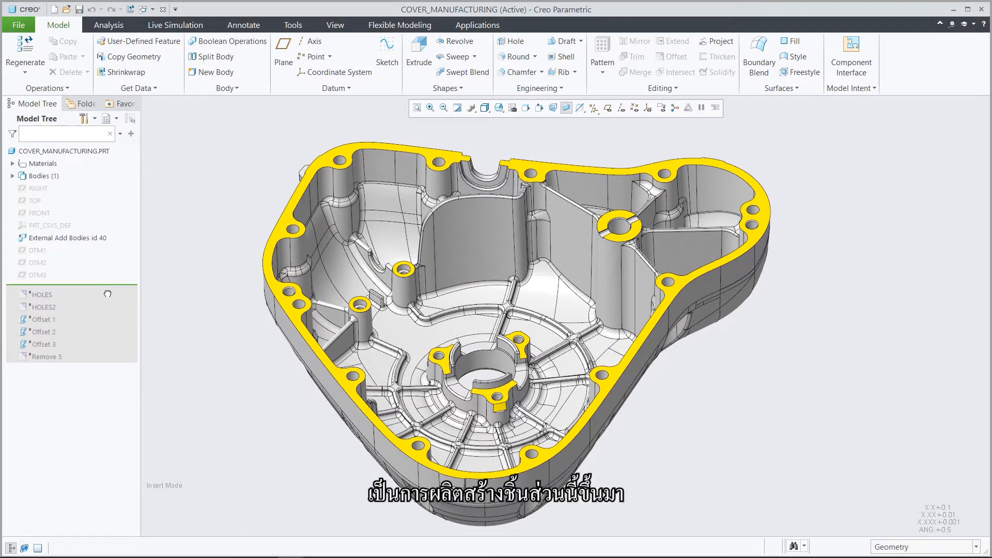
pyautogui.moveTo(107, 294); pyautogui.dragTo(107, 299)
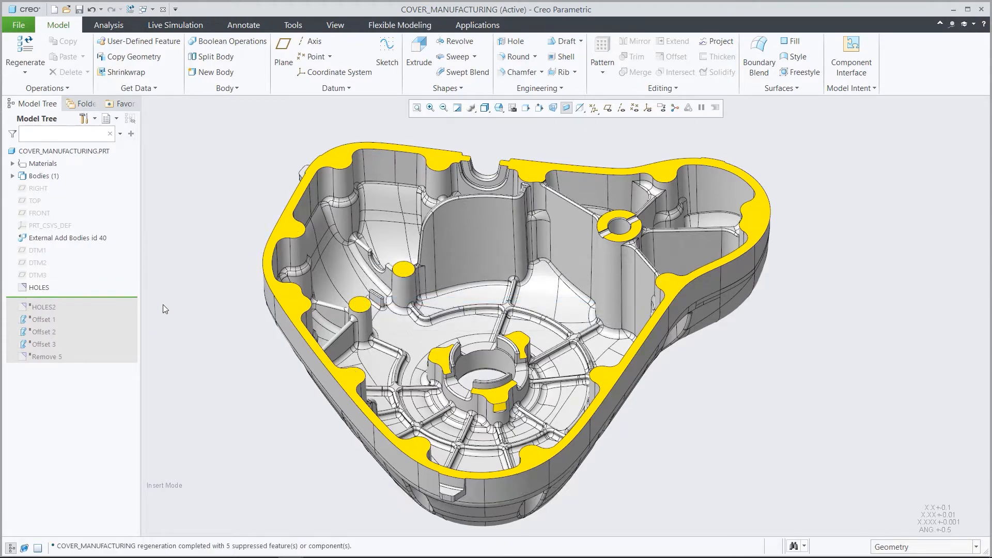
pyautogui.press('F2')
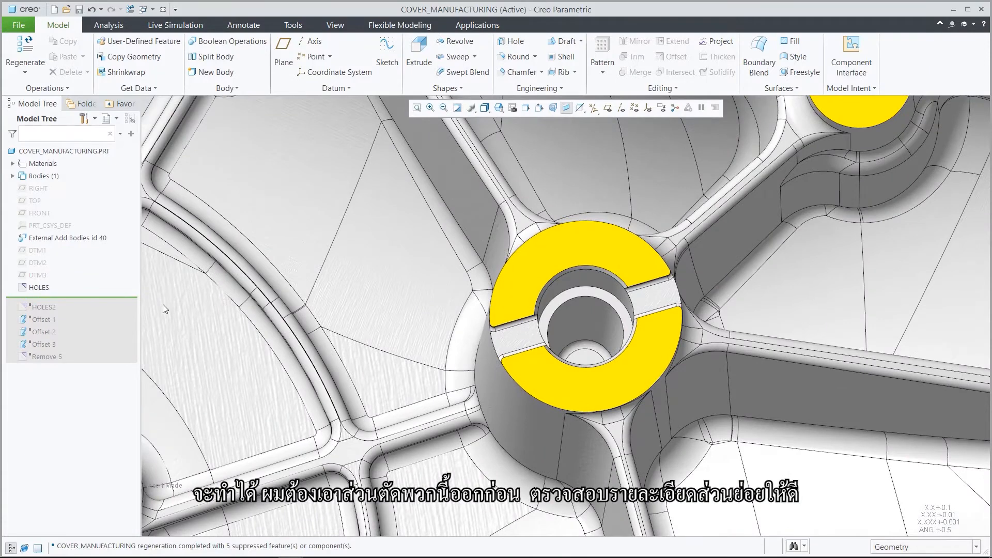
pyautogui.moveTo(130, 298); pyautogui.dragTo(119, 308)
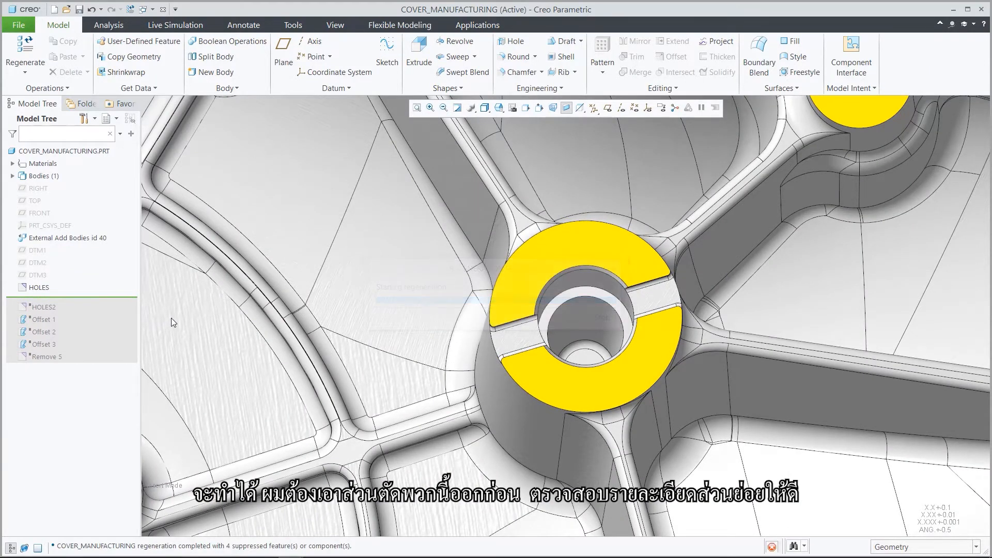
pyautogui.hotkey('ctrl', 'd')
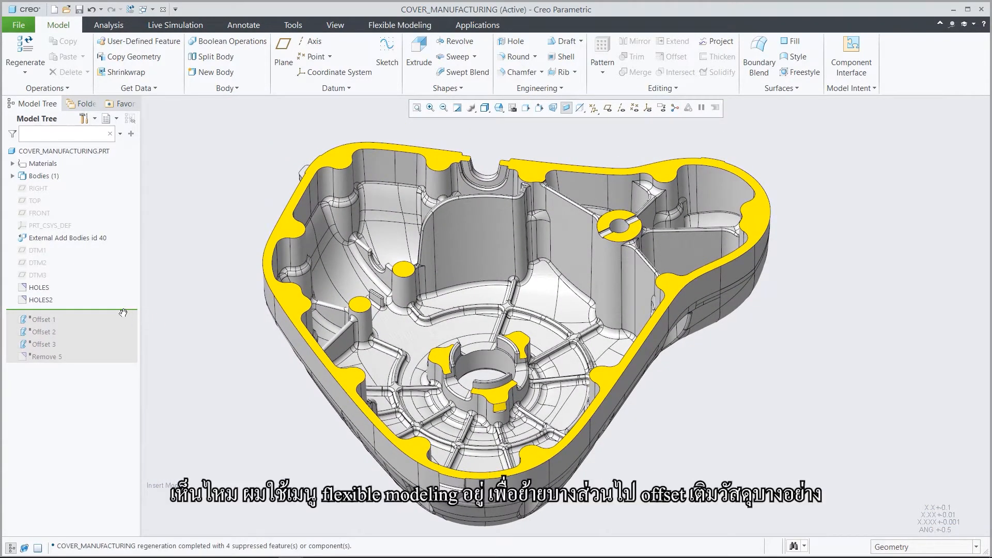
# Advance the feature insertion point past Offset 1, Offset 2, Offset 3 and Remove 5, inspecting each area of the cover.
pyautogui.moveTo(117, 314); pyautogui.dragTo(154, 317)
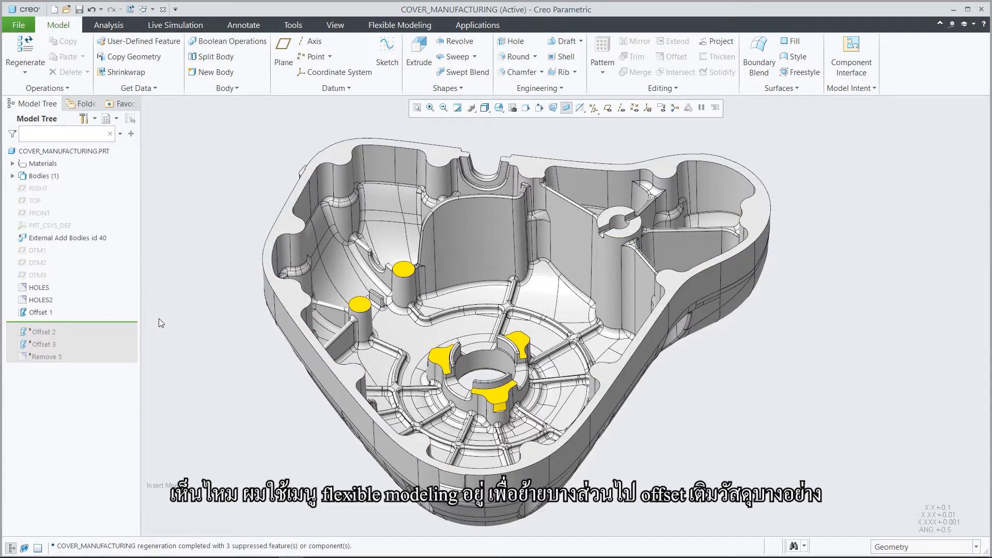
pyautogui.press('F2')
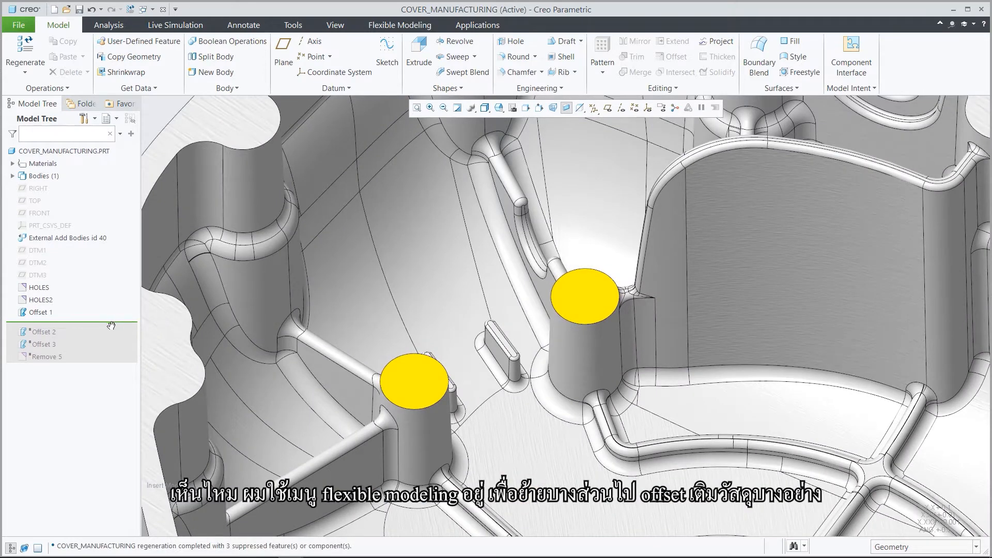
pyautogui.moveTo(110, 329); pyautogui.dragTo(112, 335)
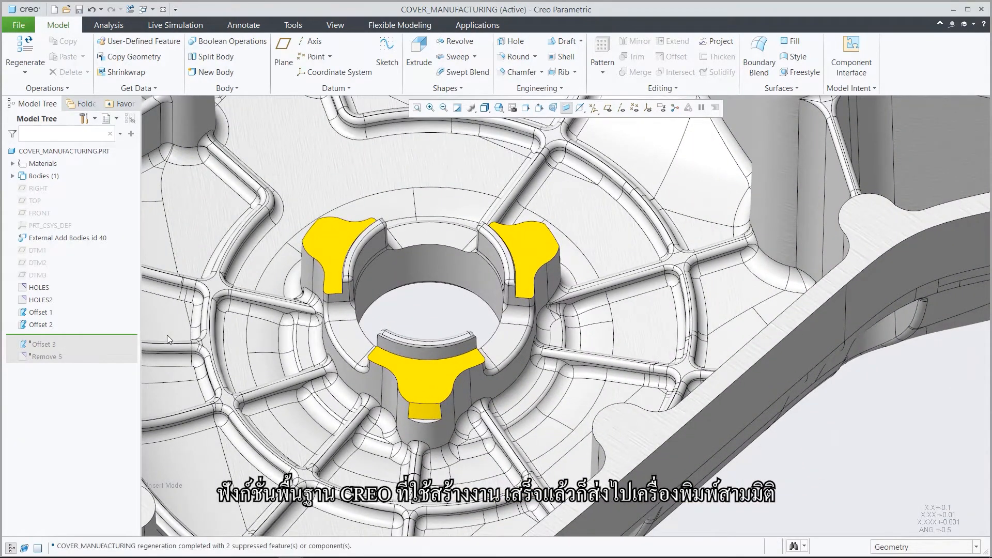
pyautogui.moveTo(126, 336); pyautogui.dragTo(123, 345)
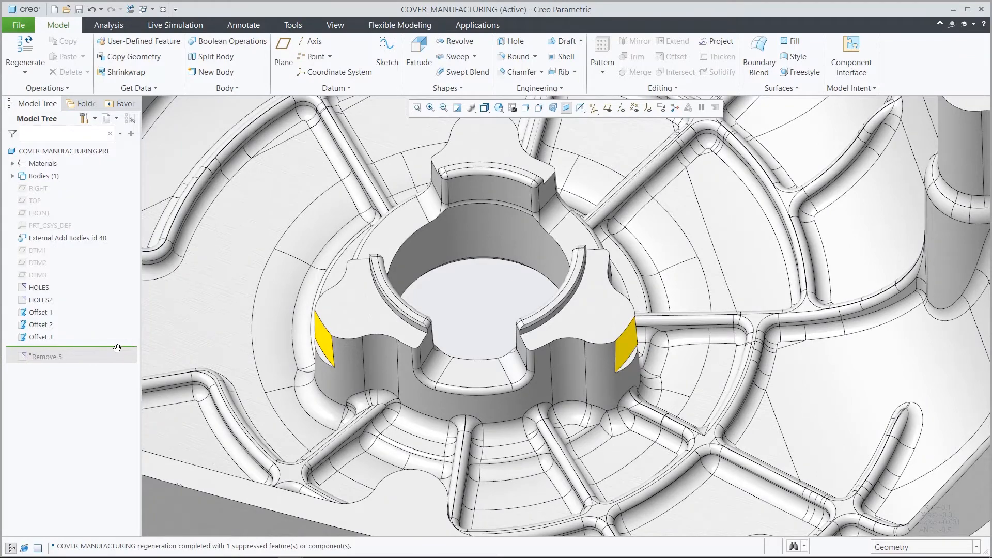
pyautogui.moveTo(116, 351); pyautogui.dragTo(117, 361)
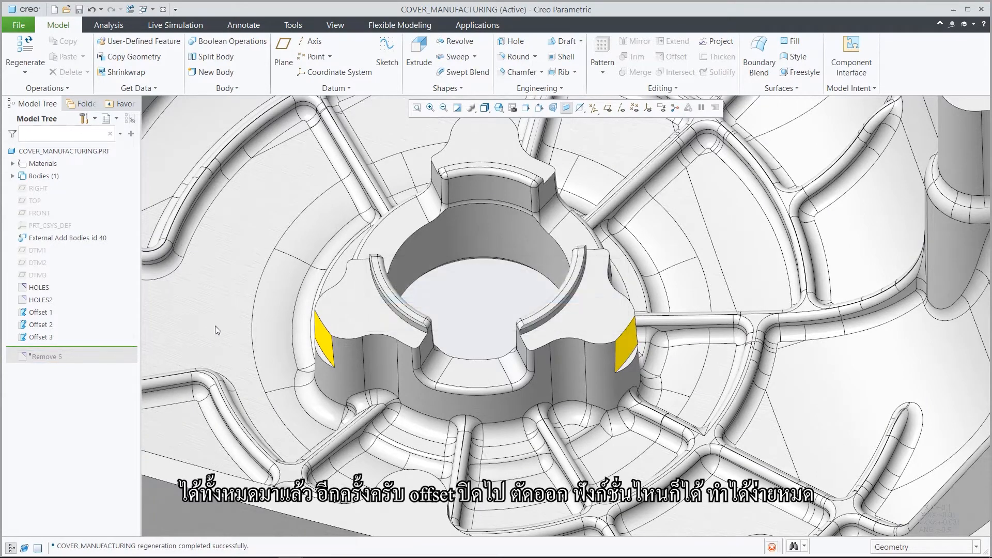
pyautogui.hotkey('ctrl', 'd')
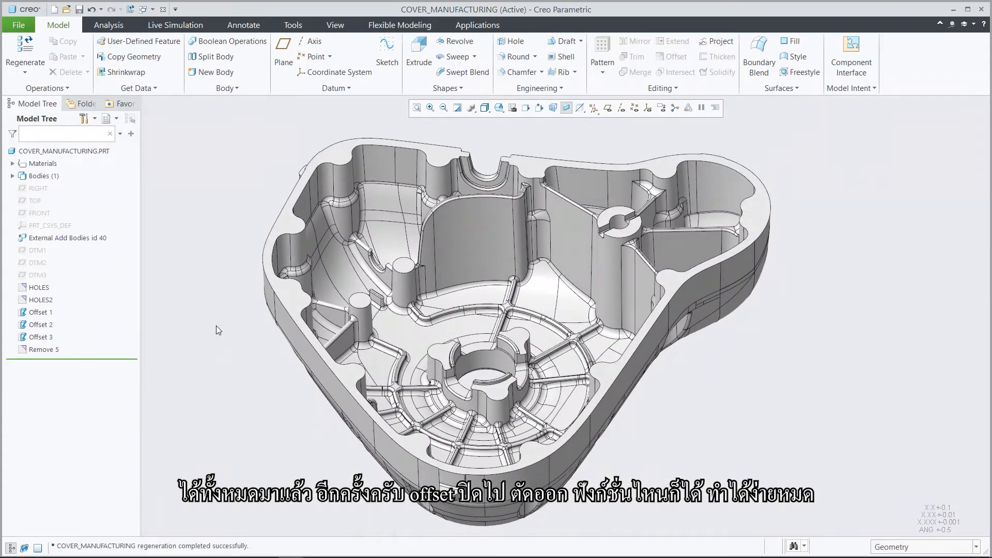
# Create a datum plane at 0.00 offset on the ring face around the cover's outer central hole, with its normal flipped toward the part.
pyautogui.press('0')
pyautogui.press('6')
pyautogui.press('p')
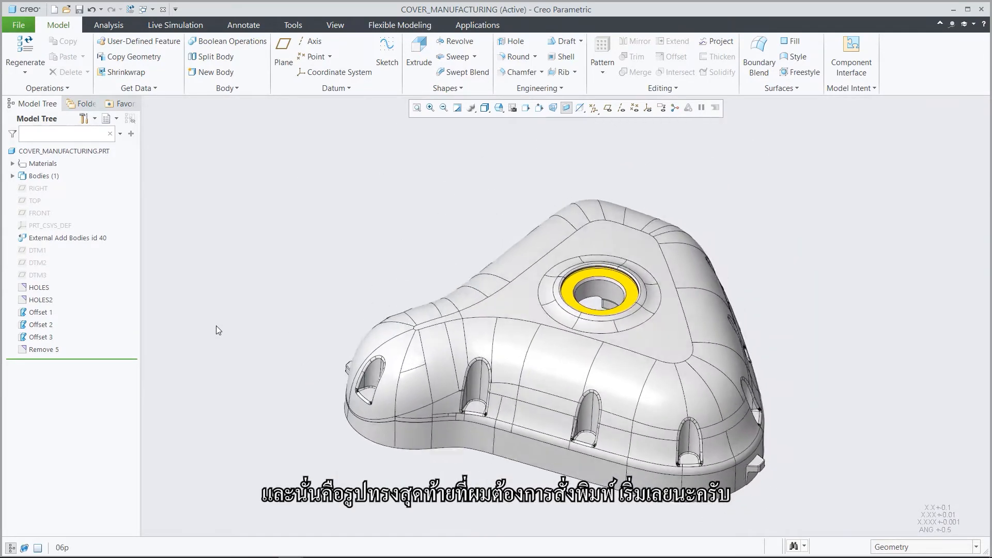
pyautogui.click(584, 277)
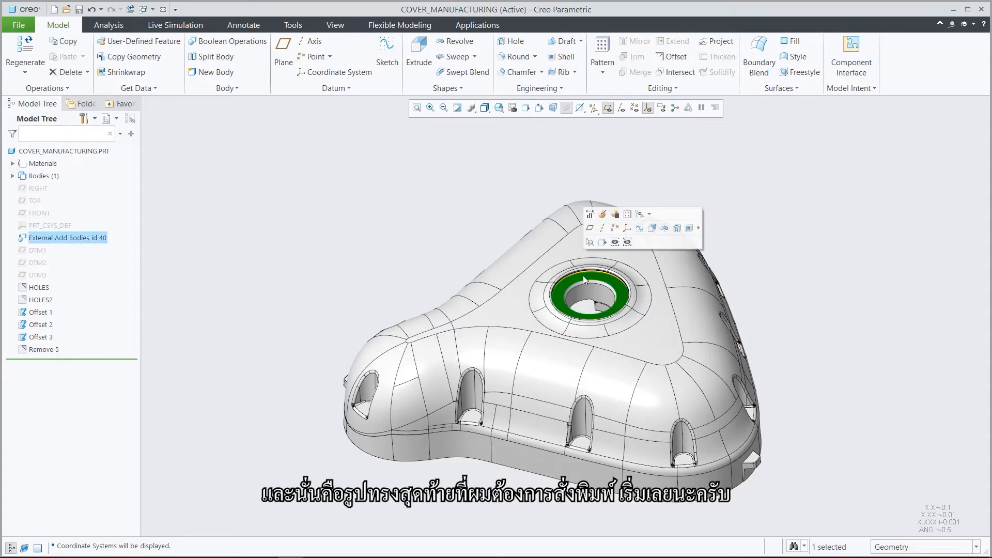
pyautogui.click(592, 230)
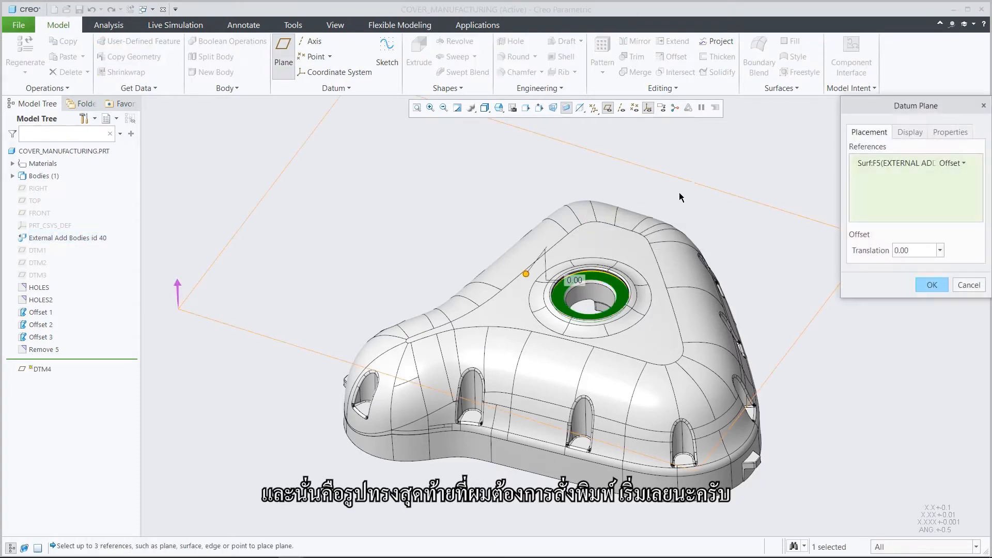
pyautogui.moveTo(740, 157); pyautogui.dragTo(720, 163, button='middle')
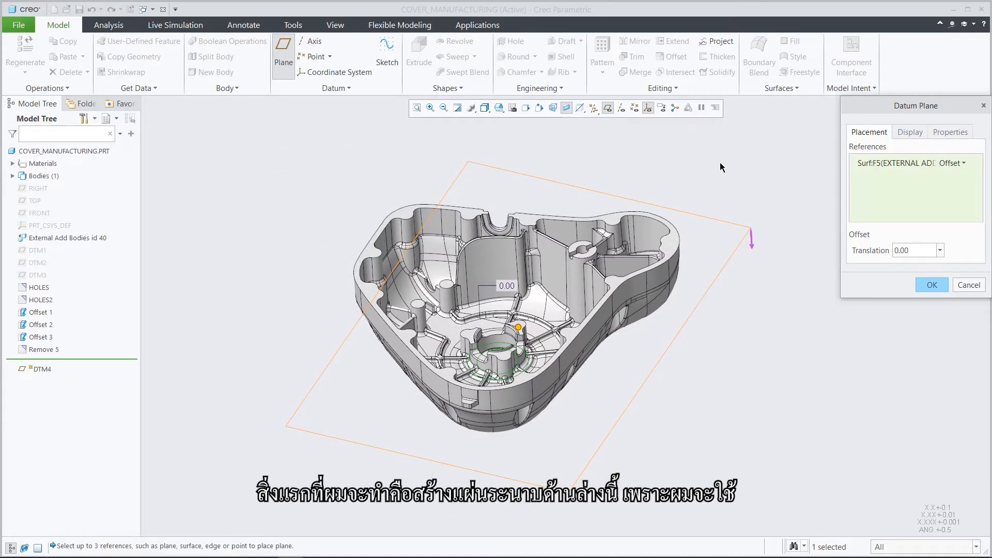
pyautogui.click(751, 247)
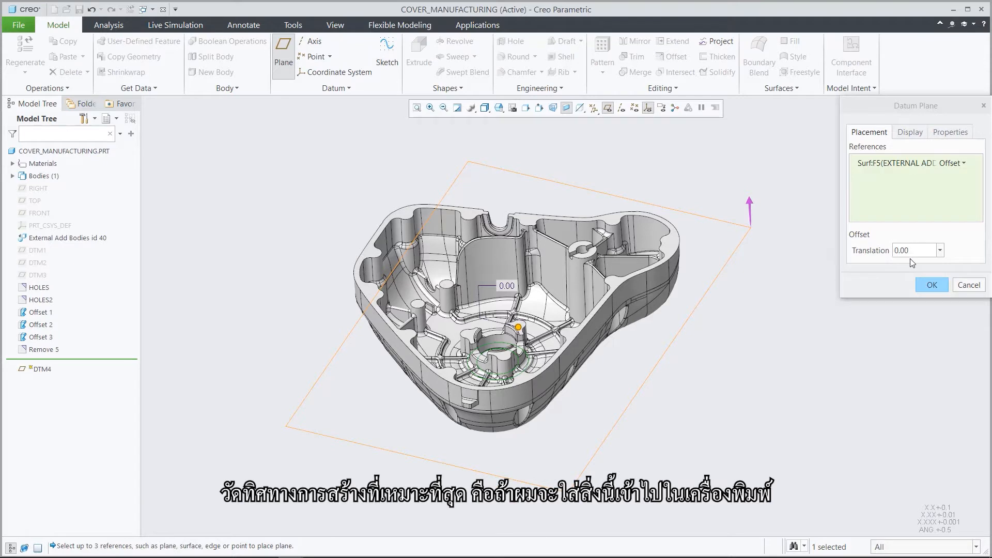
pyautogui.click(929, 285)
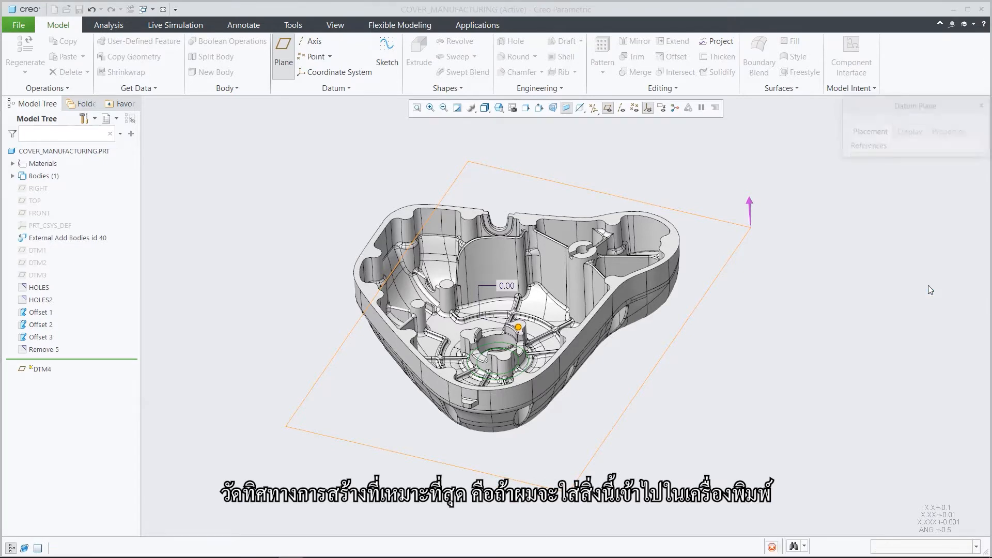
pyautogui.click(928, 286)
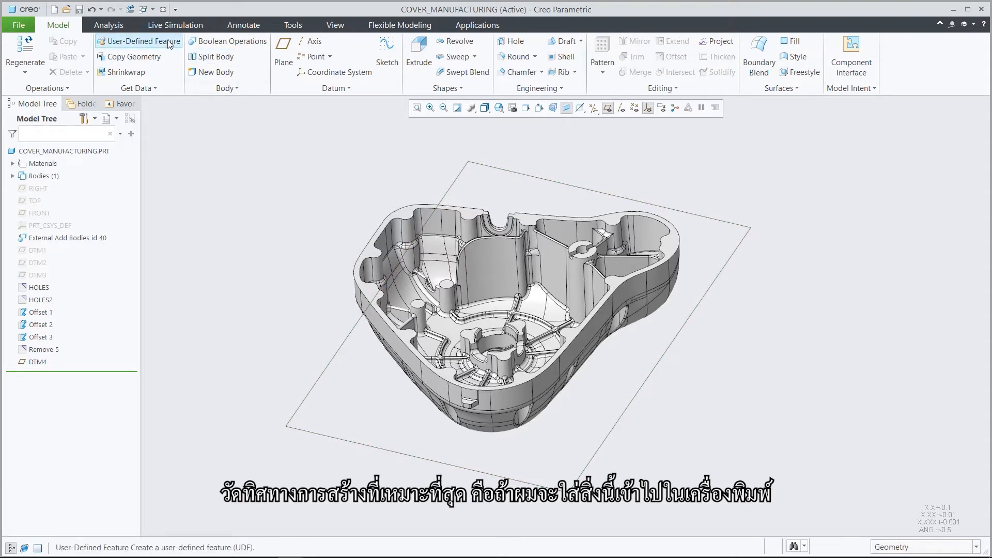
# Start a Build Direction analysis of the cover with the new datum plane as the build tray.
pyautogui.click(111, 26)
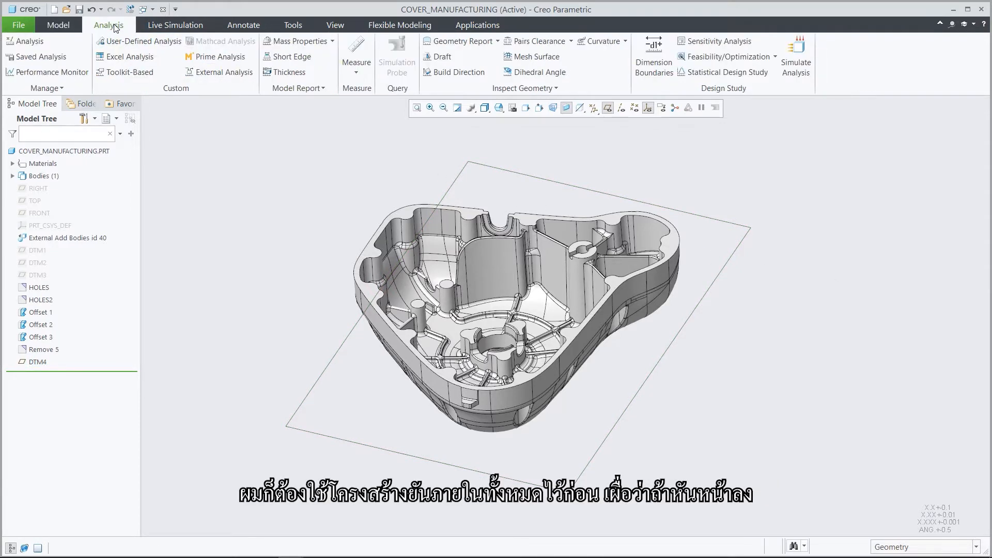
pyautogui.click(454, 74)
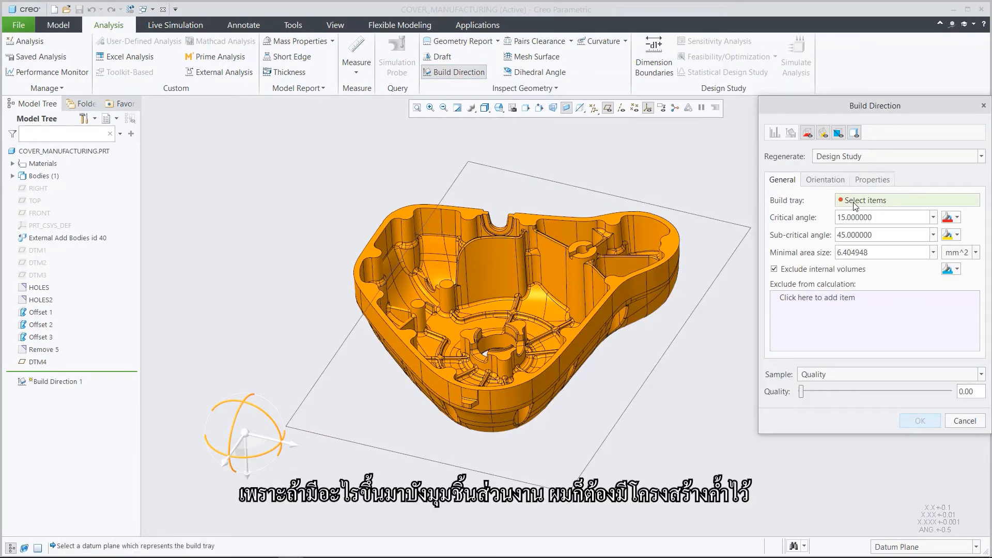
pyautogui.click(736, 247)
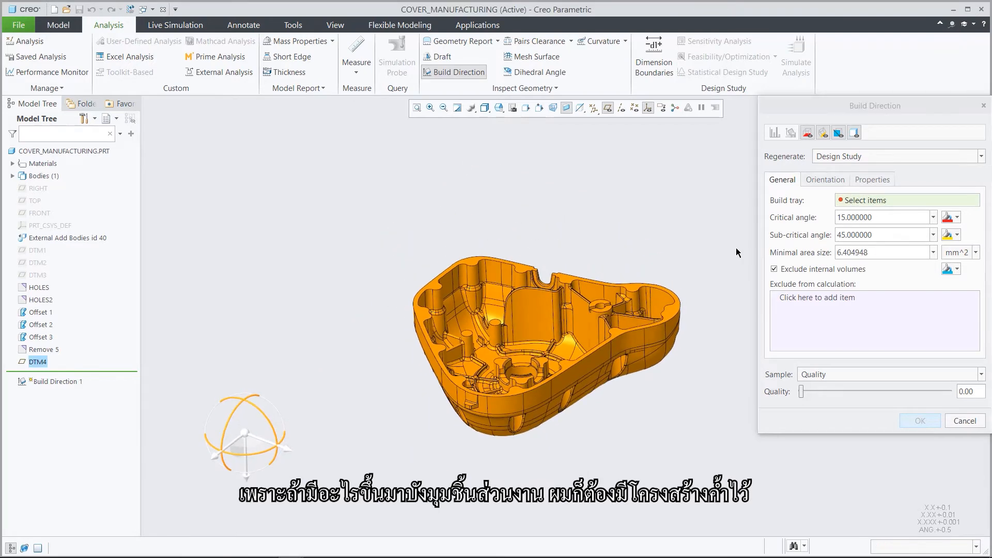
pyautogui.click(736, 247)
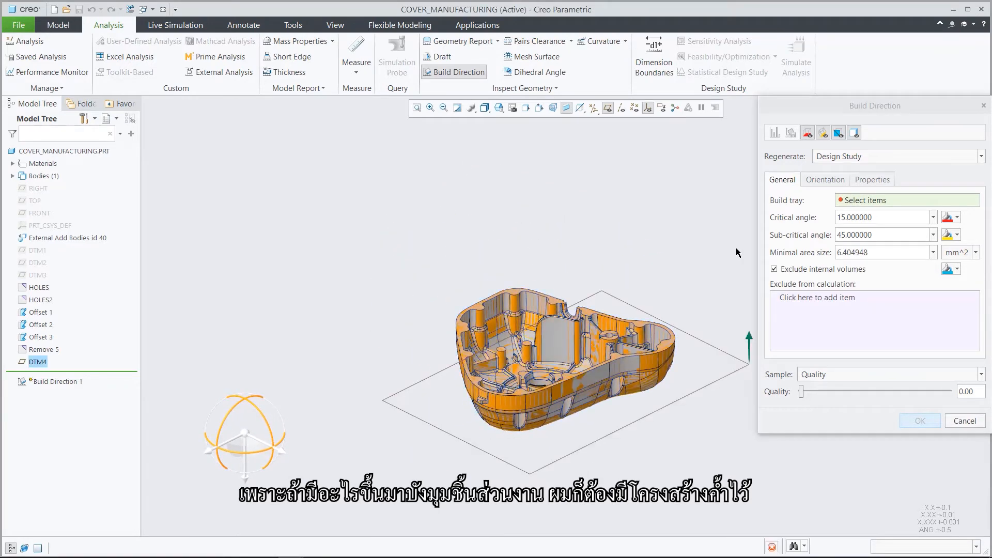
# Set the build direction's critical angle to 44 degrees and inspect the critical surfaces on the underside of the cover.
pyautogui.click(877, 216)
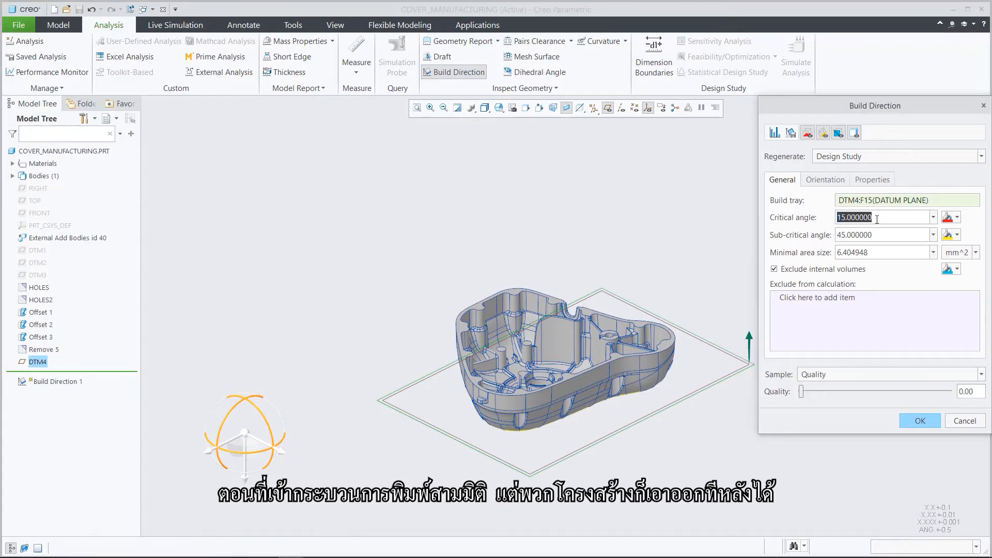
pyautogui.write('44')
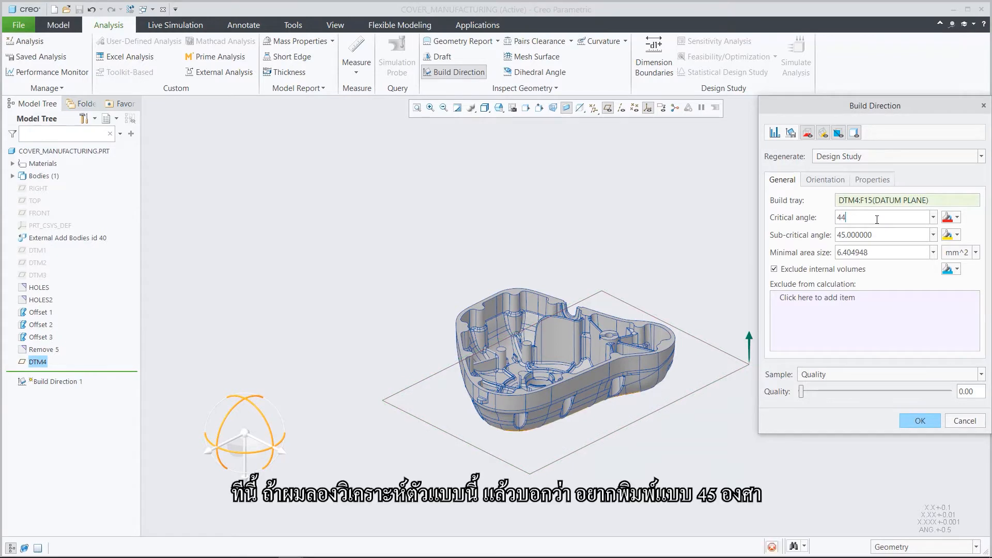
pyautogui.press('Return')
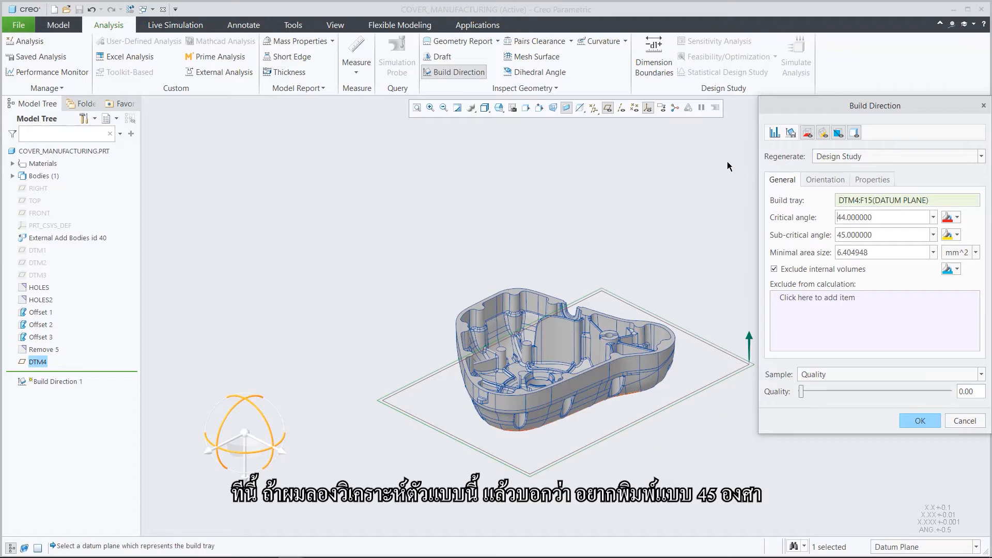
pyautogui.click(713, 143)
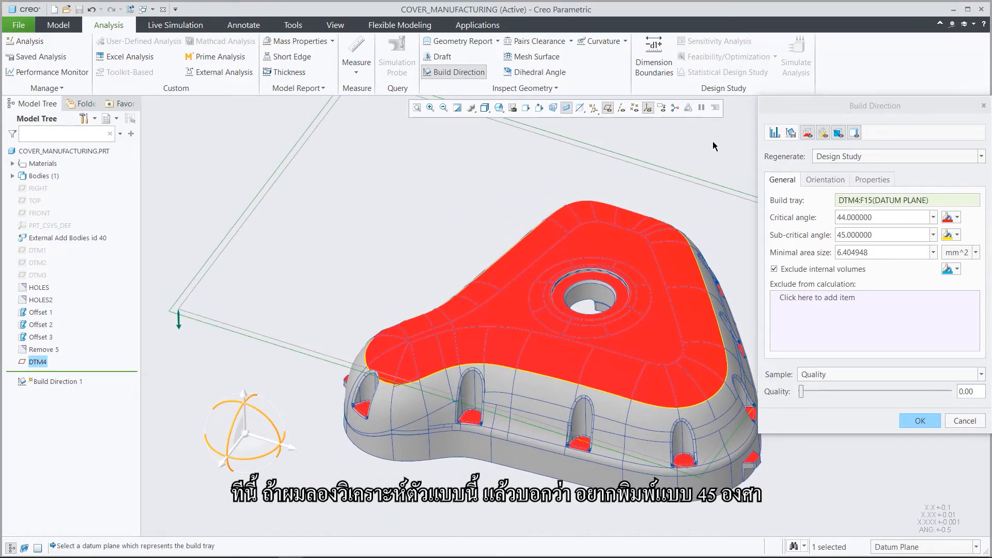
pyautogui.hotkey('ctrl', 'd')
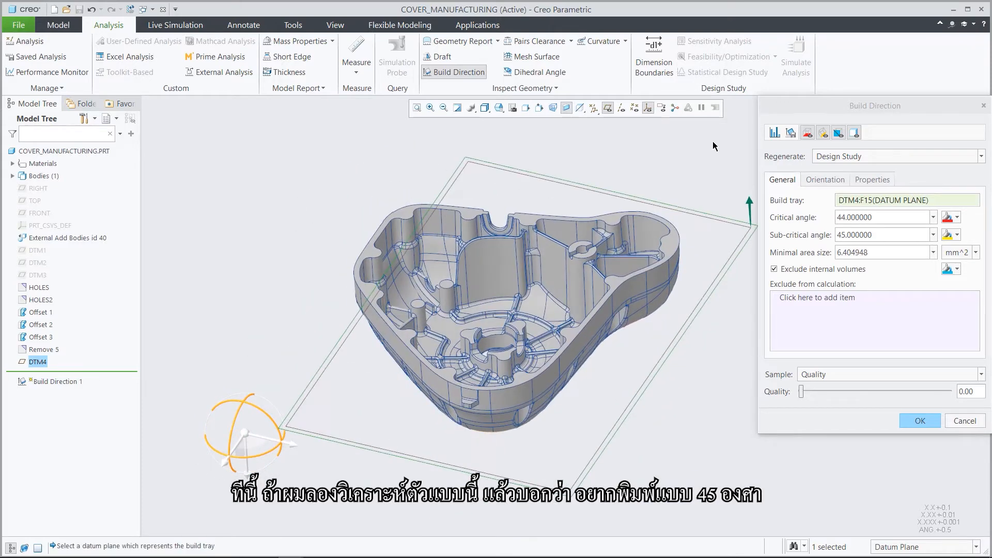
# Compute the cover's optimal orientation based on minimal downskin area with the default design variables, and accept the Build Direction analysis.
pyautogui.click(818, 180)
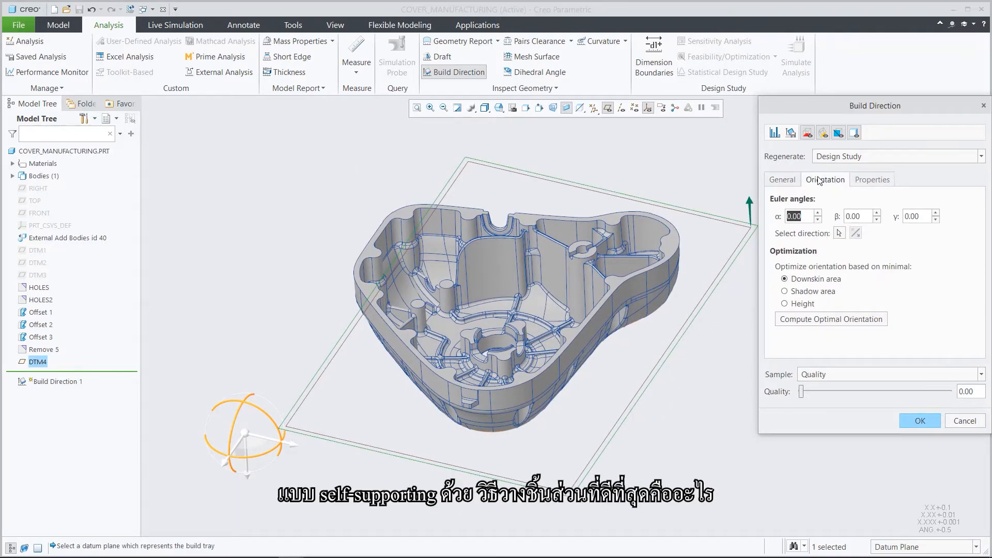
pyautogui.click(821, 319)
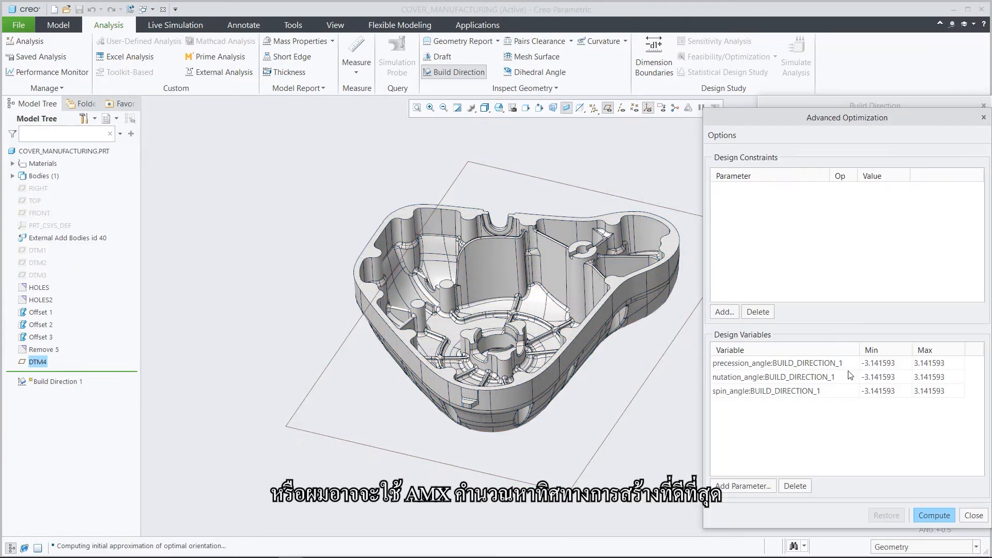
pyautogui.click(929, 512)
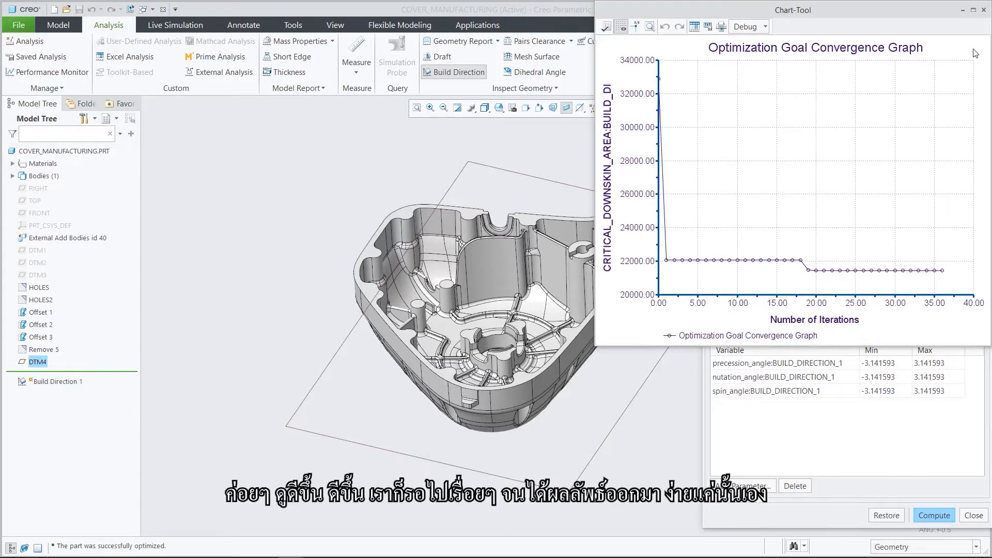
pyautogui.click(984, 10)
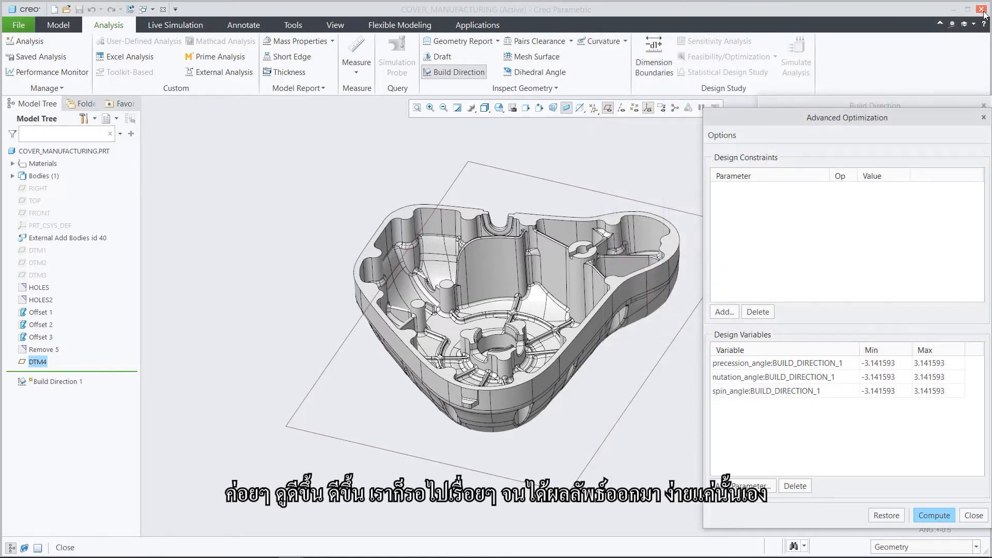
pyautogui.click(975, 516)
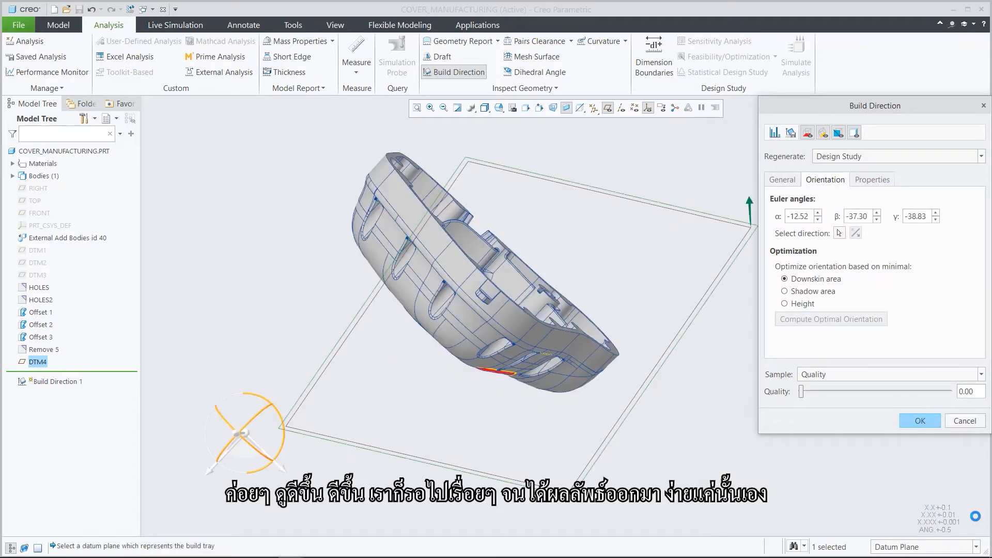
pyautogui.click(920, 420)
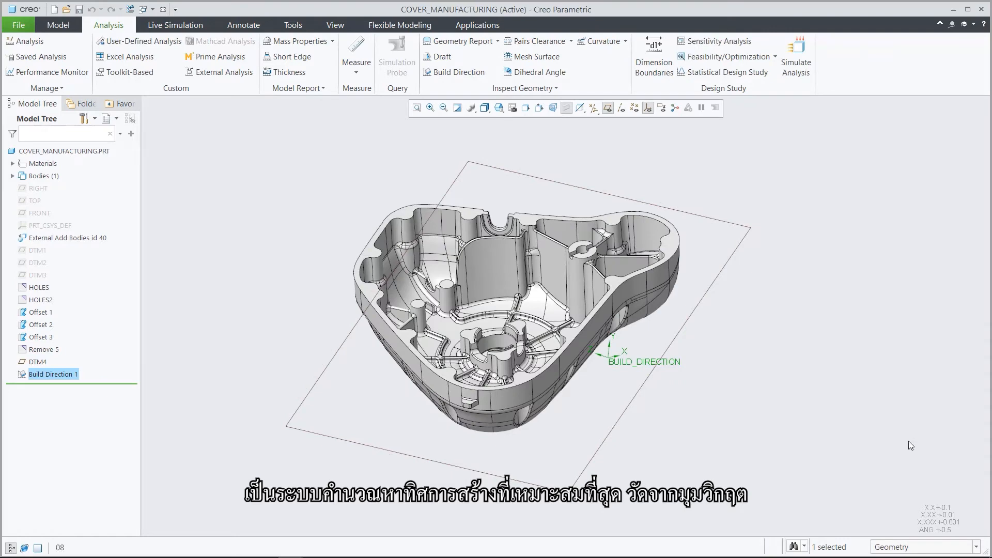
# Reset the cover to its standard orientation and hide the display of coordinate systems and datum planes.
pyautogui.hotkey('ctrl', 'd')
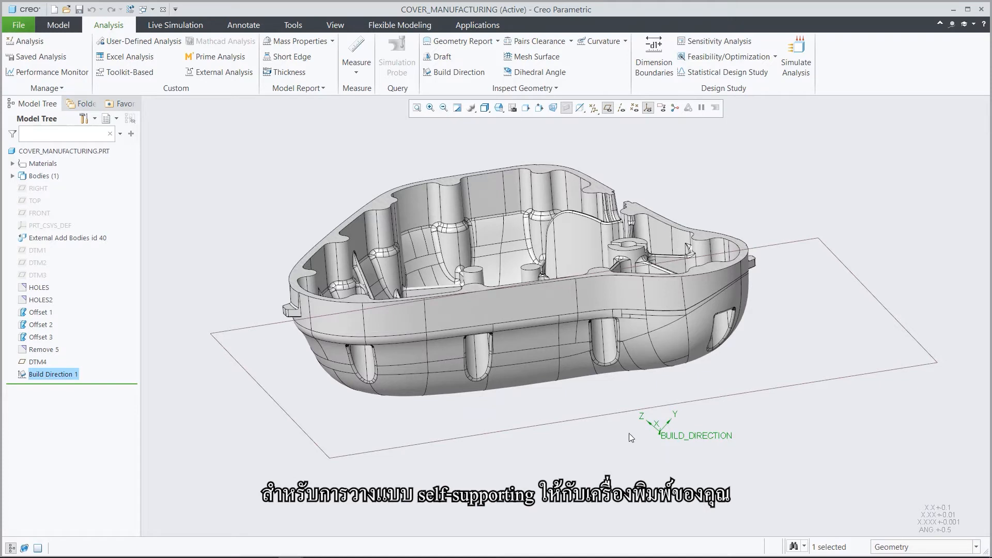
pyautogui.click(659, 456)
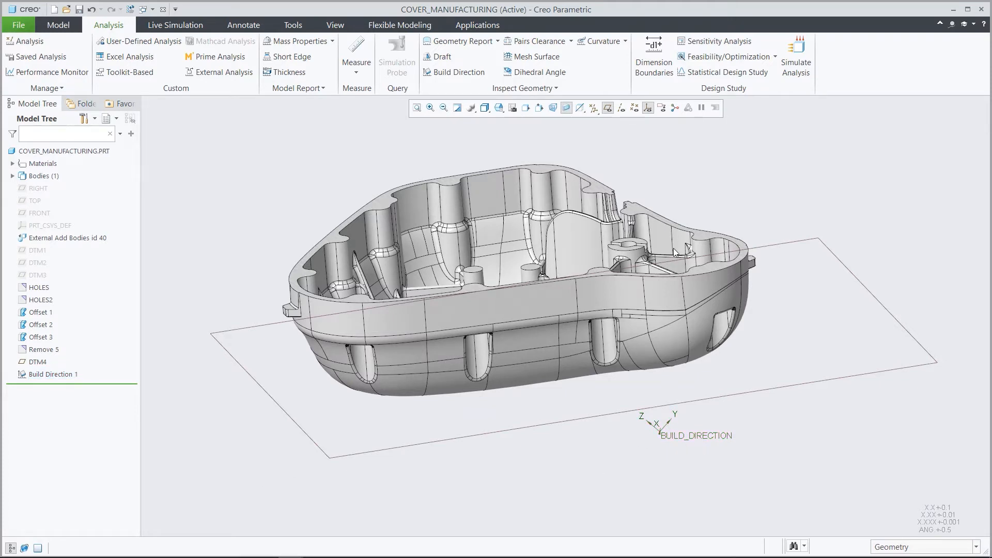
pyautogui.click(649, 110)
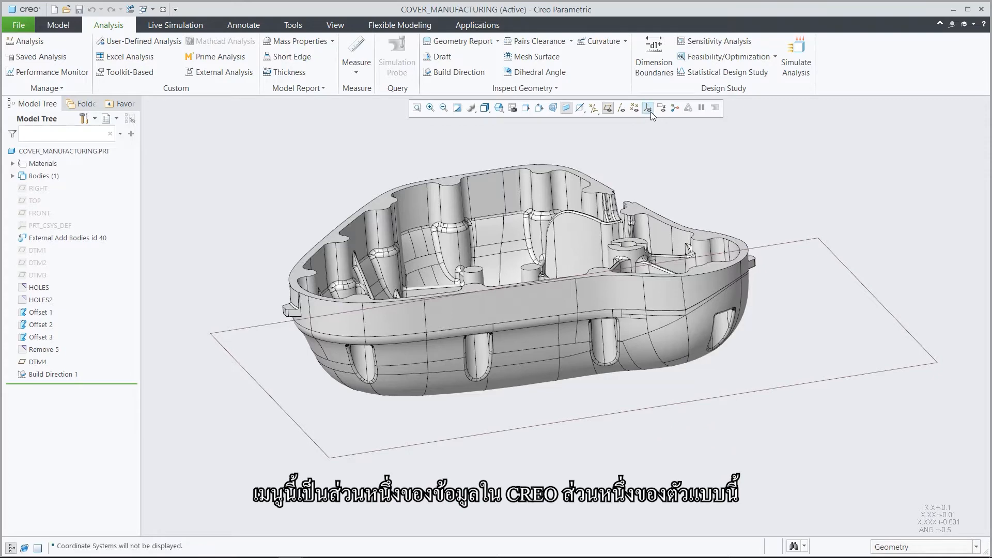
pyautogui.click(609, 109)
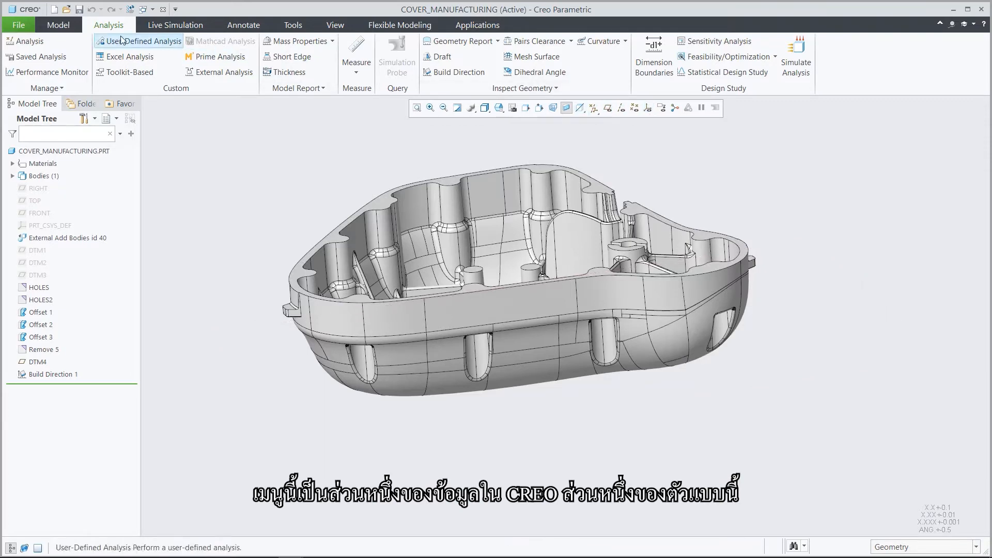
# Prepare the cover for 3D printing in a new tray assembly.
pyautogui.click(20, 25)
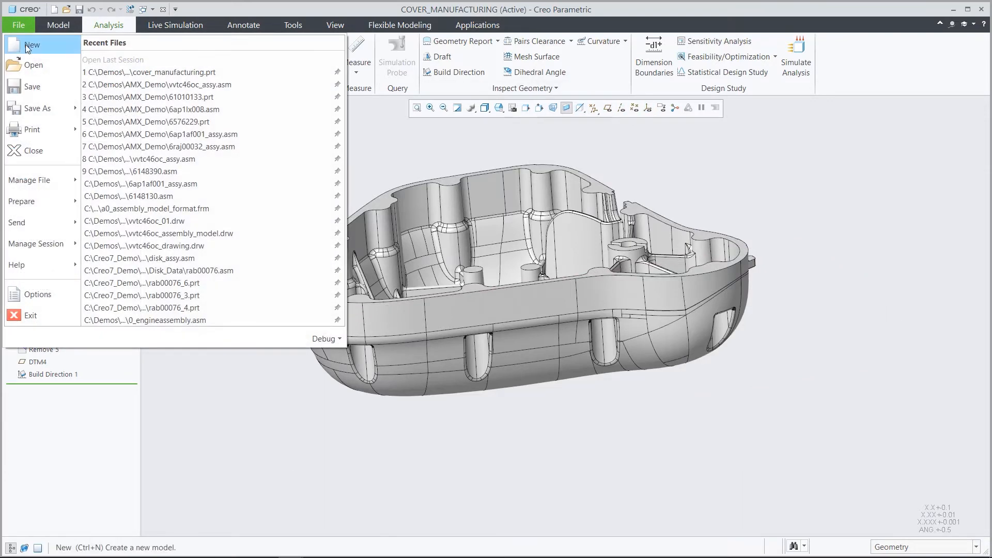
pyautogui.moveTo(31, 126)
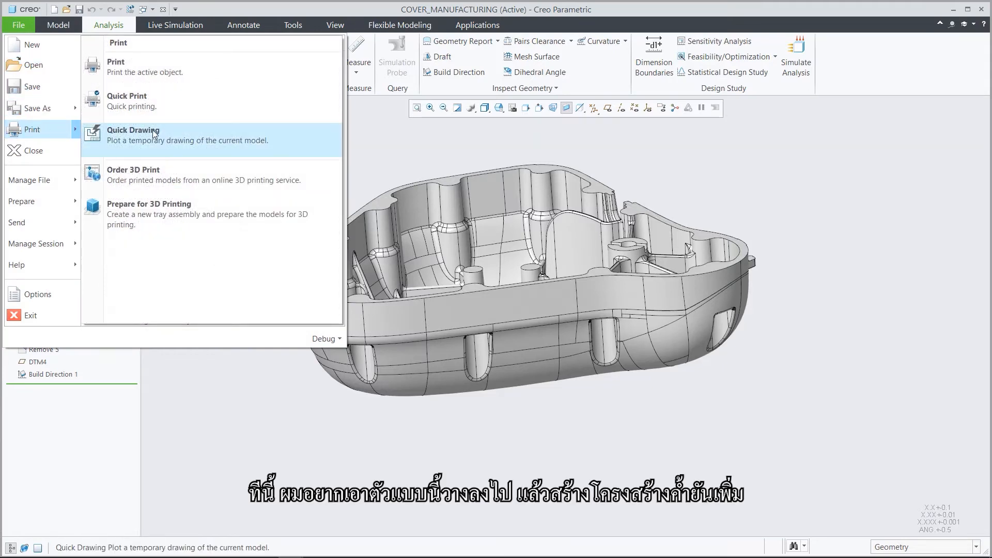
pyautogui.click(194, 208)
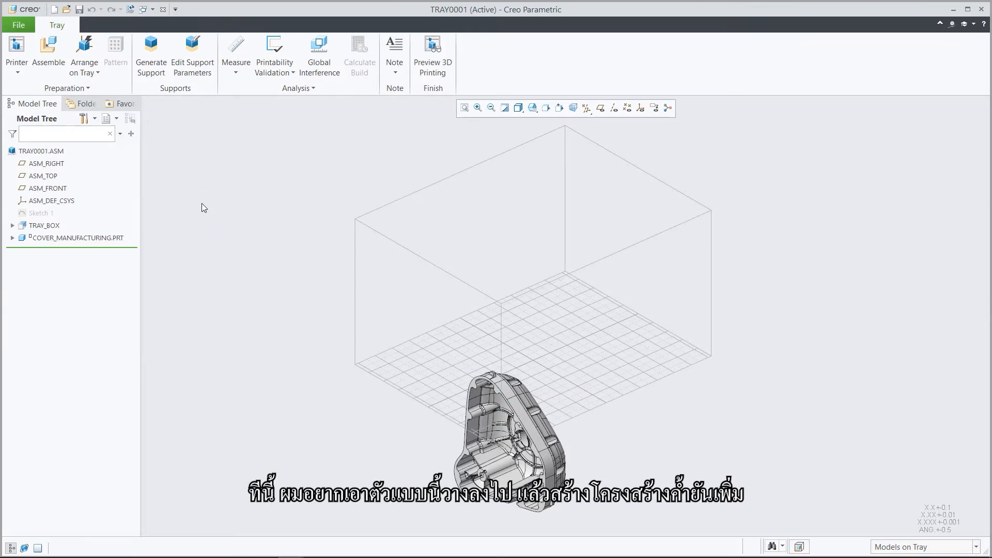
# Review the 3D printers list and the printer types offered for installation, without adding a printer.
pyautogui.click(17, 72)
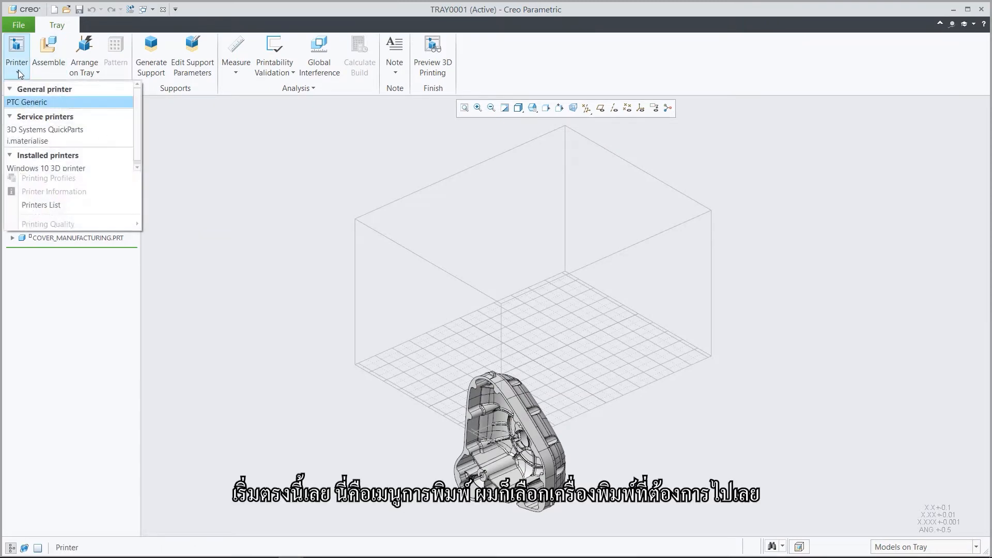
pyautogui.click(38, 205)
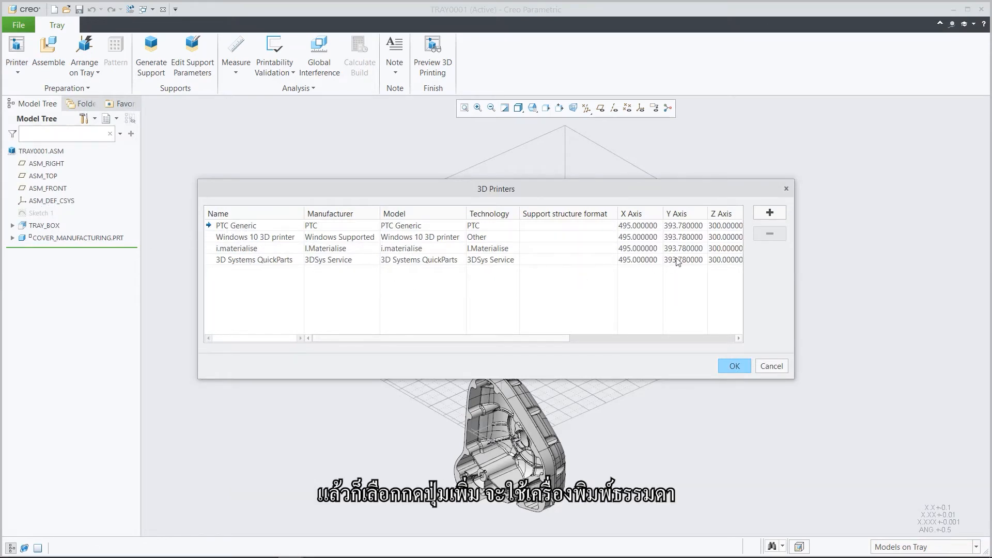
pyautogui.click(770, 214)
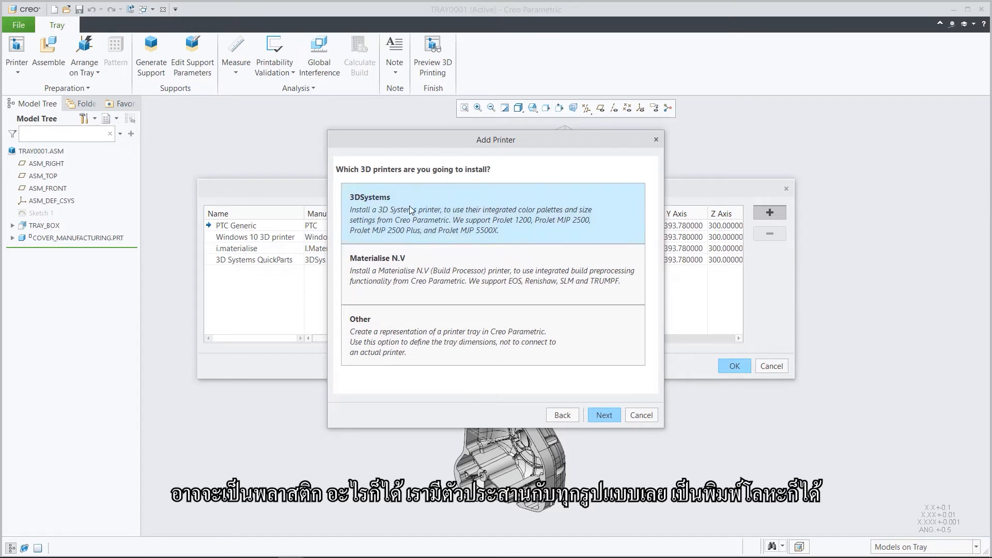
pyautogui.click(374, 200)
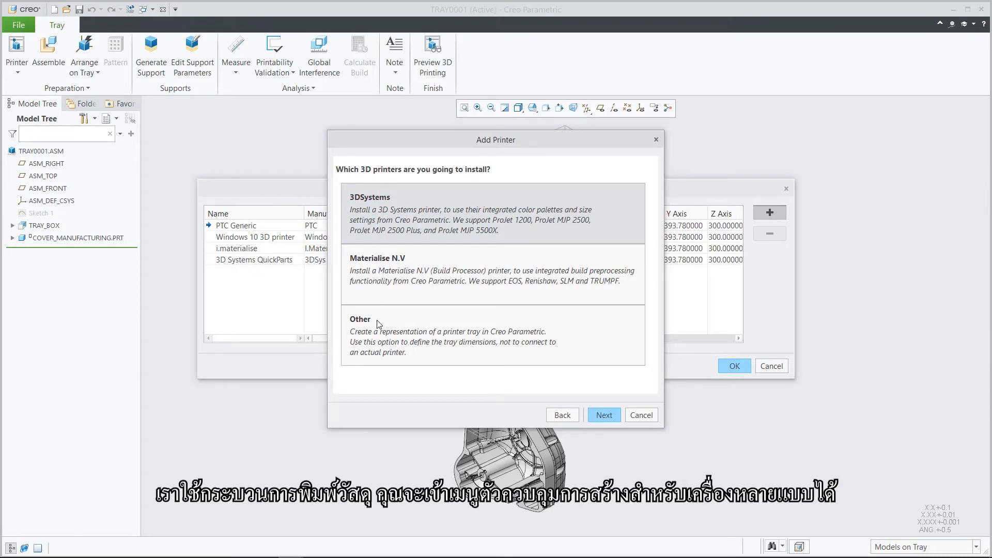
pyautogui.click(642, 416)
pyautogui.click(765, 367)
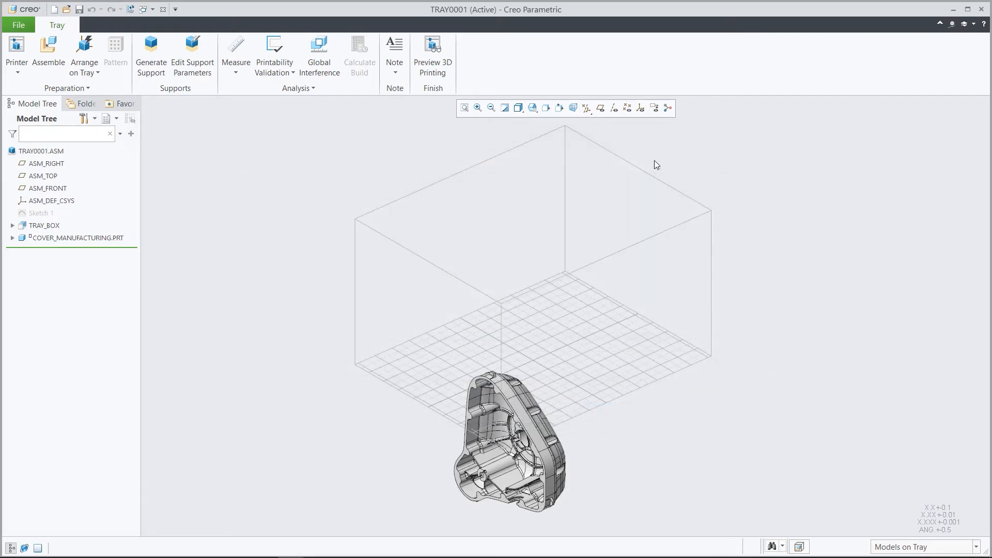
# Show the coordinate systems and orient the cover on the tray according to its build direction analysis.
pyautogui.click(641, 108)
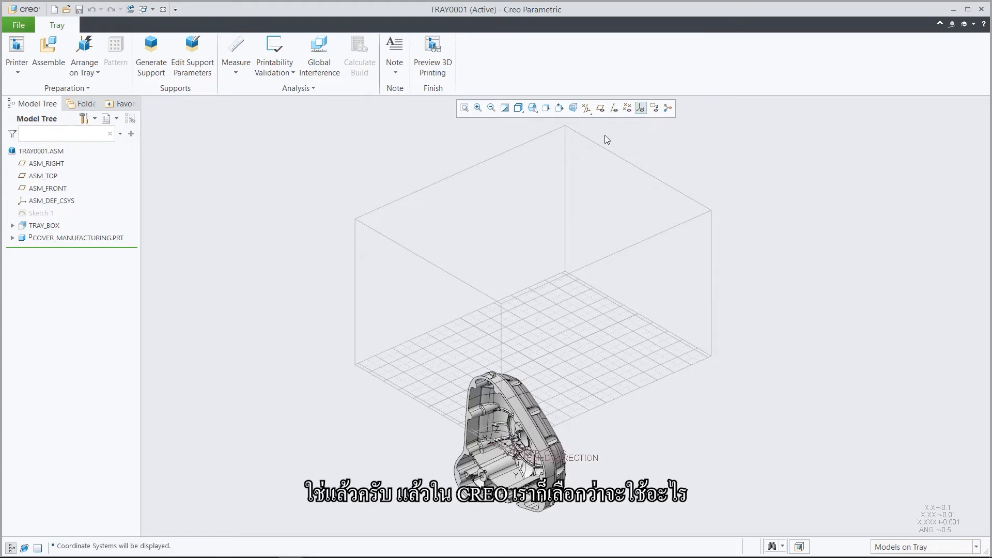
pyautogui.click(97, 73)
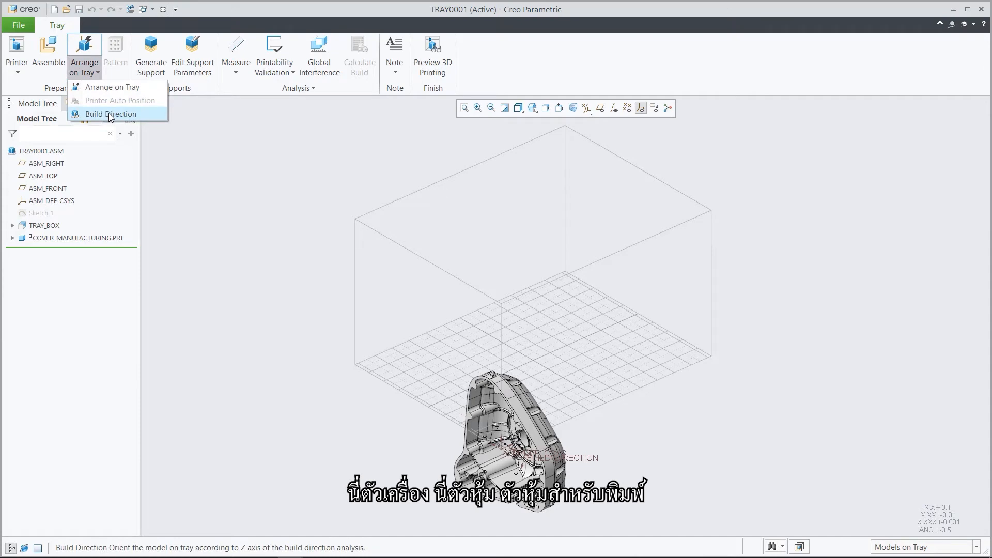
pyautogui.click(109, 114)
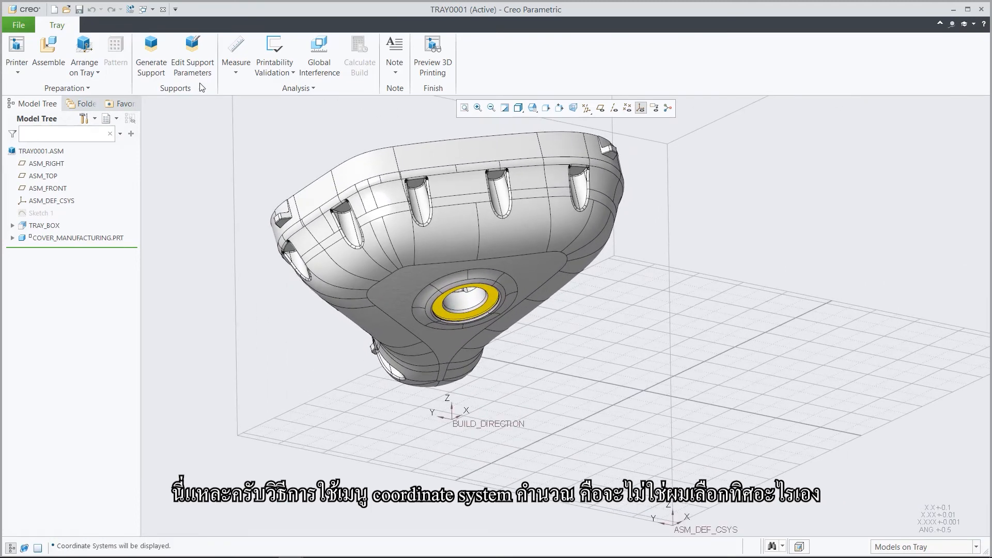
# Make Demo.txt the active support structure profile for the tray.
pyautogui.click(200, 54)
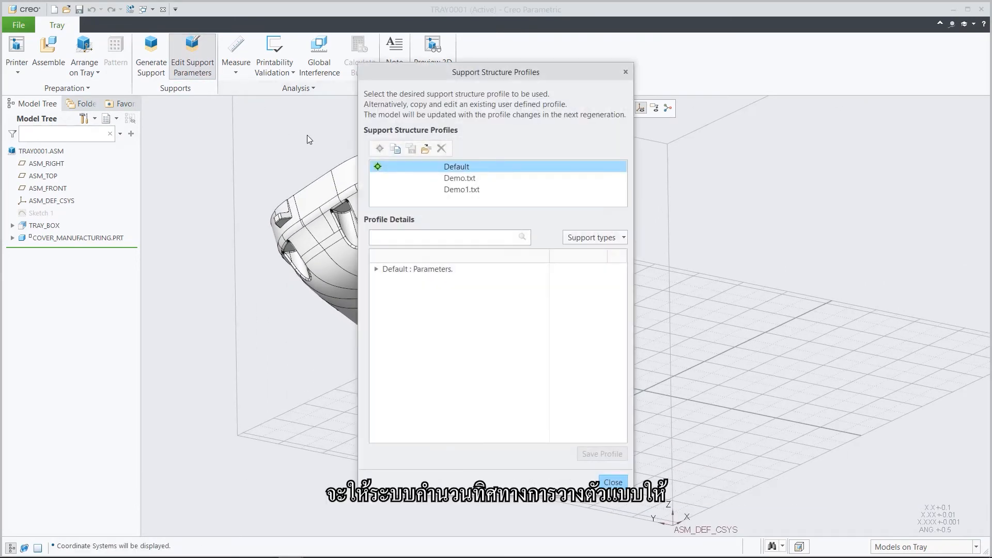
pyautogui.click(445, 178)
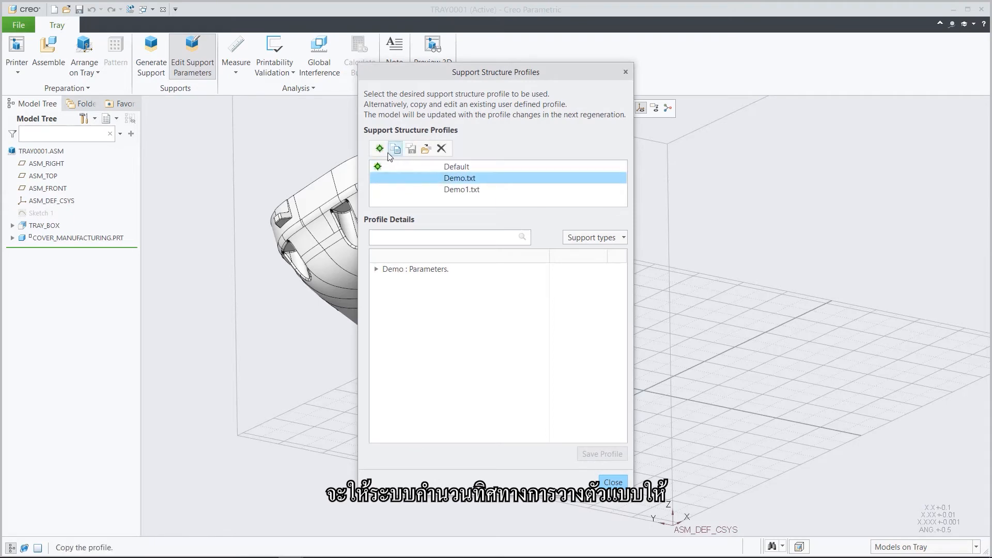
pyautogui.click(381, 150)
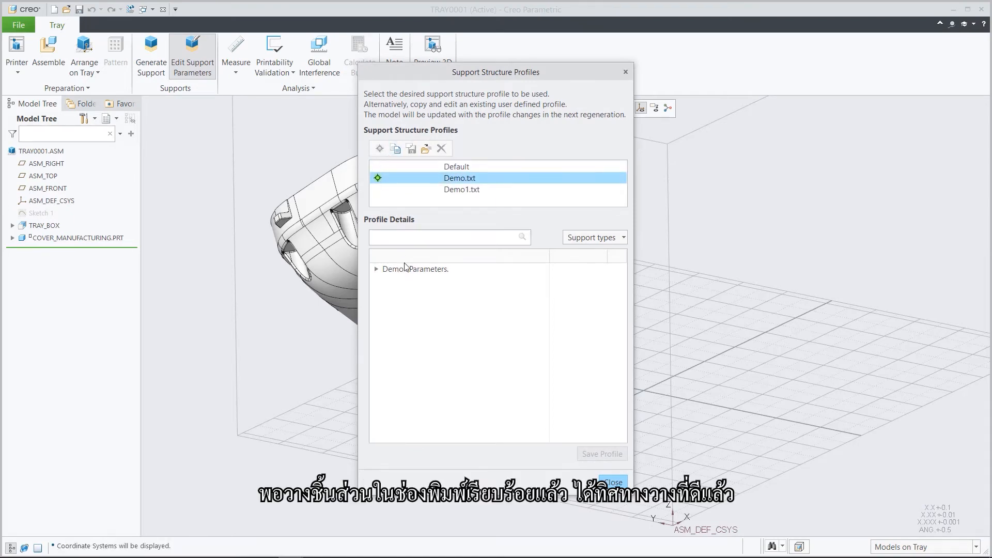
# Check the self-supporting angle in the Demo profile's general parameters and generate the cover's support structures.
pyautogui.click(376, 269)
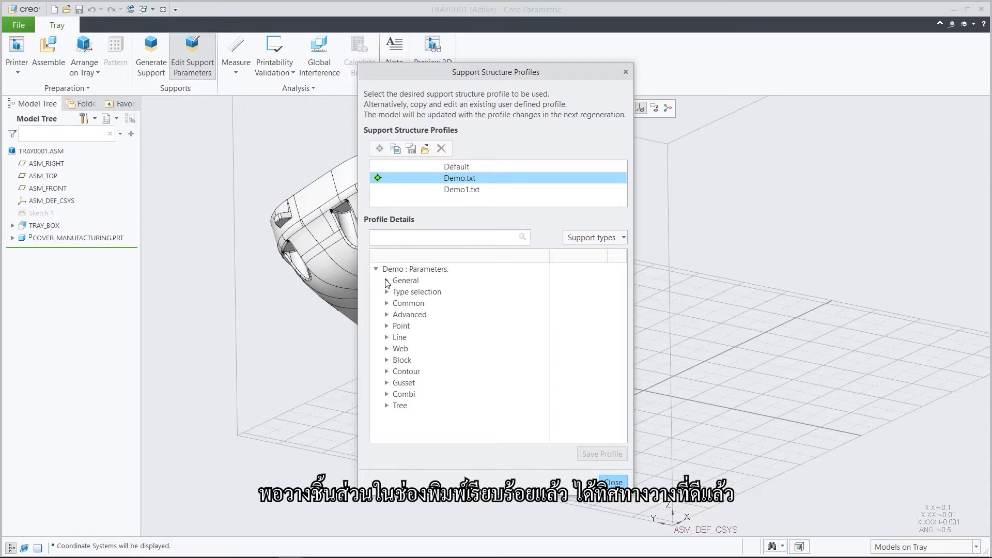
pyautogui.click(387, 280)
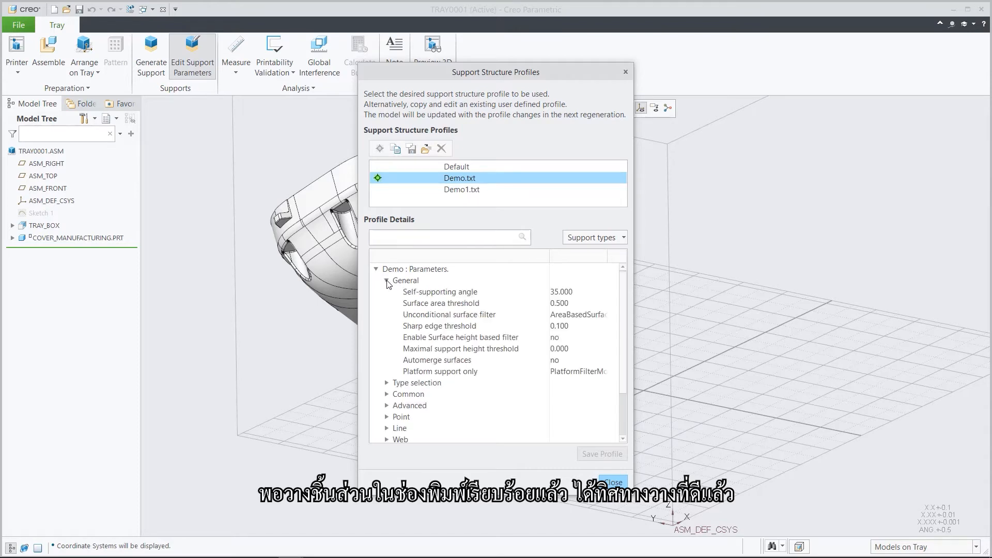
pyautogui.click(429, 293)
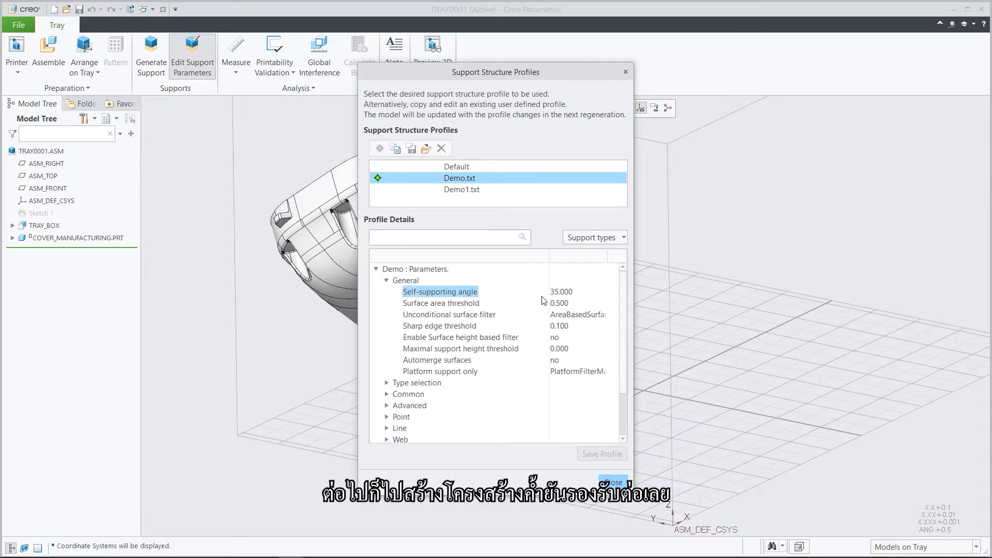
pyautogui.click(577, 294)
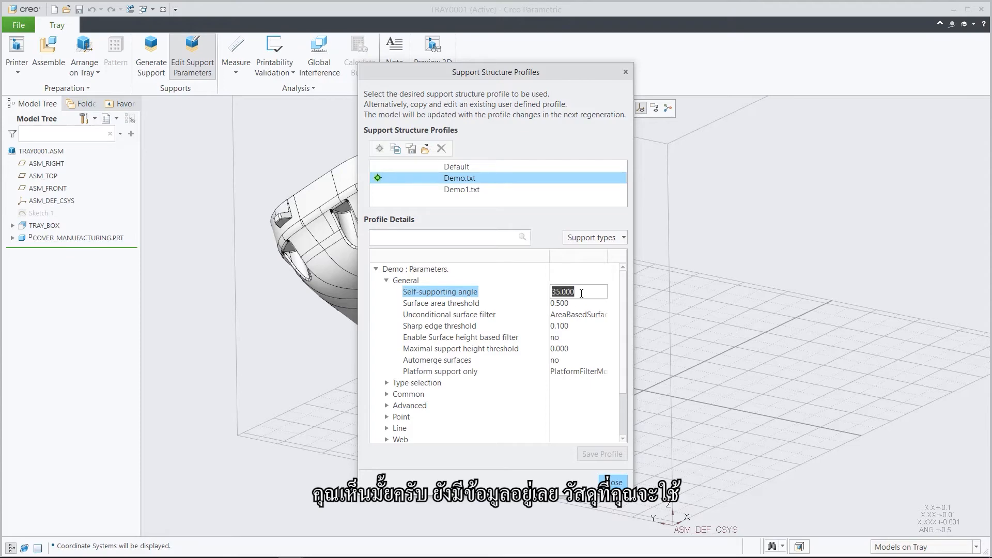
pyautogui.click(581, 293)
pyautogui.click(611, 482)
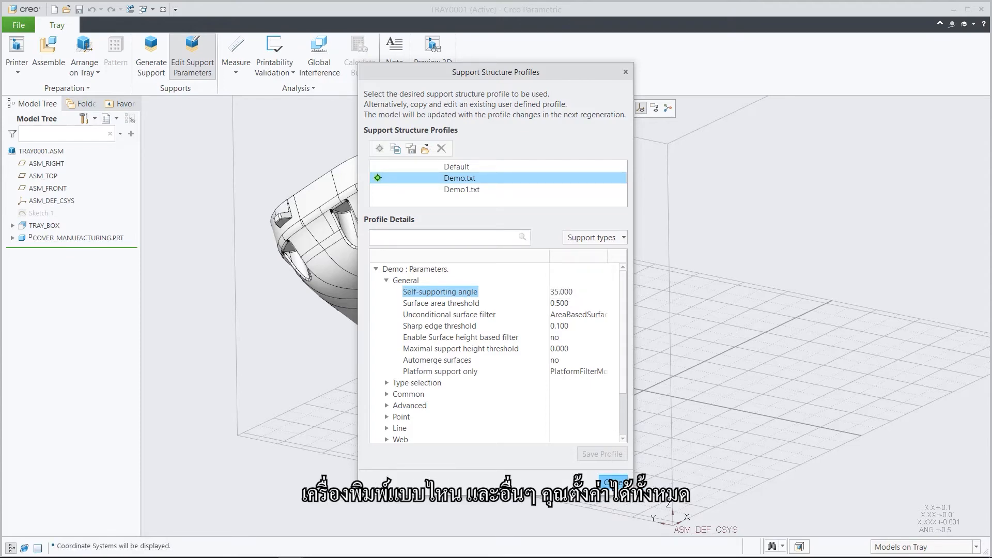
pyautogui.click(154, 56)
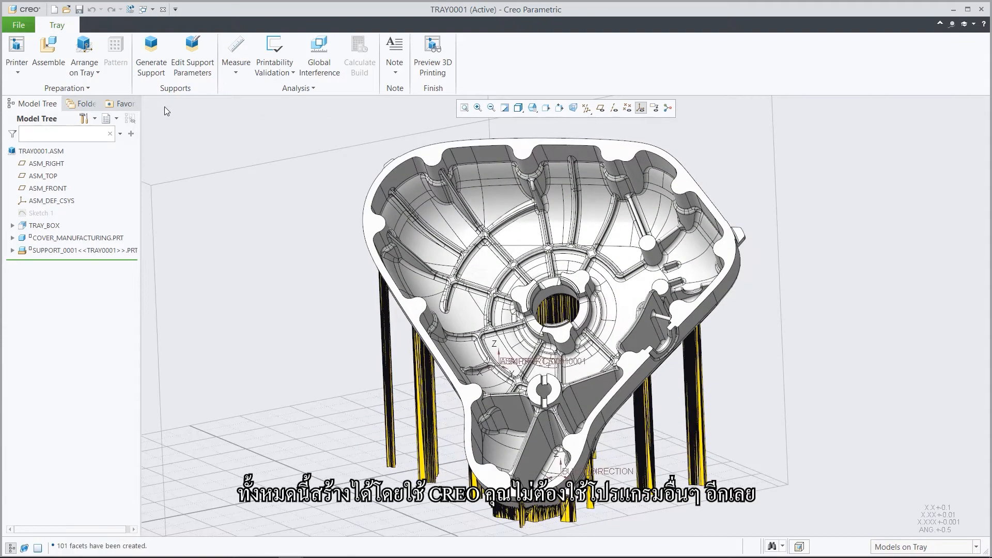
# Make Demo1.txt the active support structure profile for the tray.
pyautogui.click(187, 57)
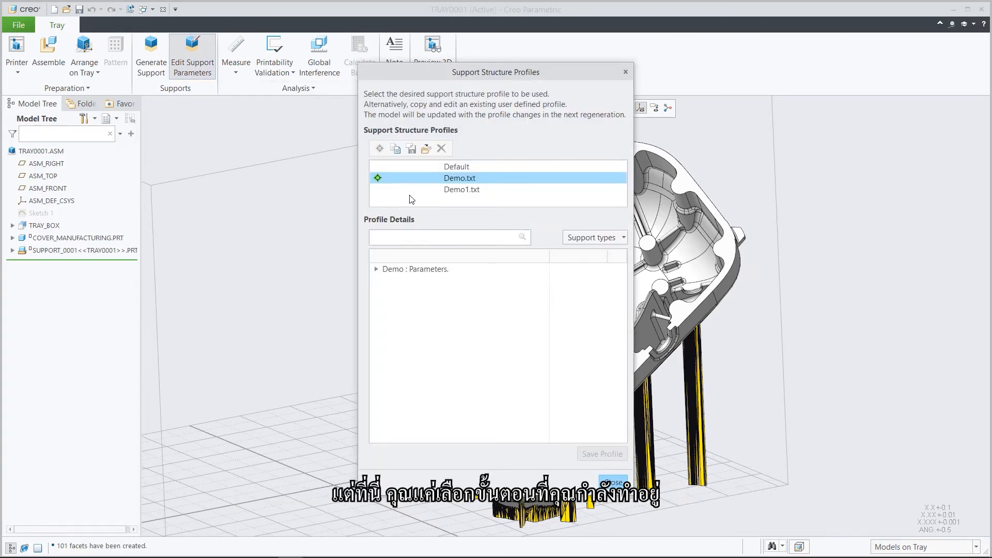
pyautogui.click(428, 192)
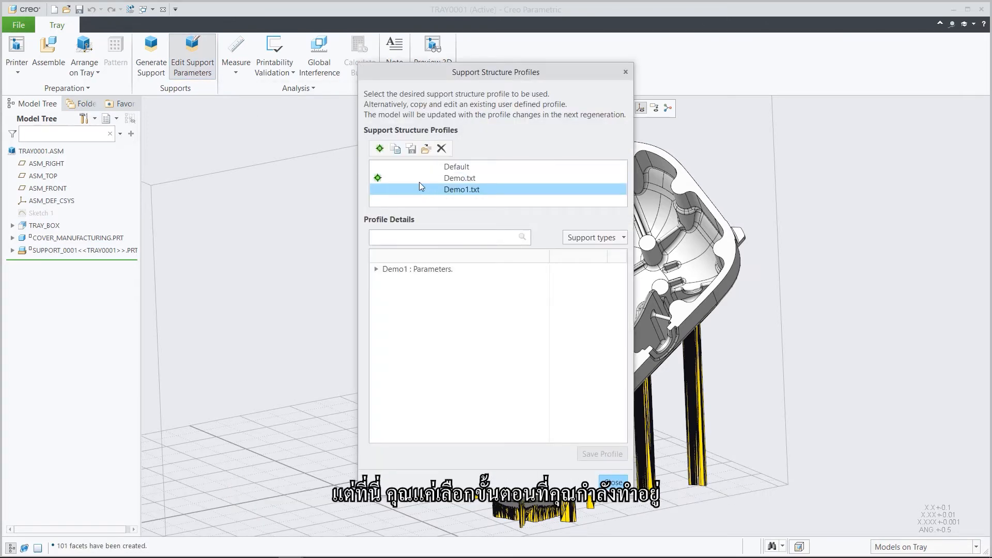
pyautogui.click(381, 150)
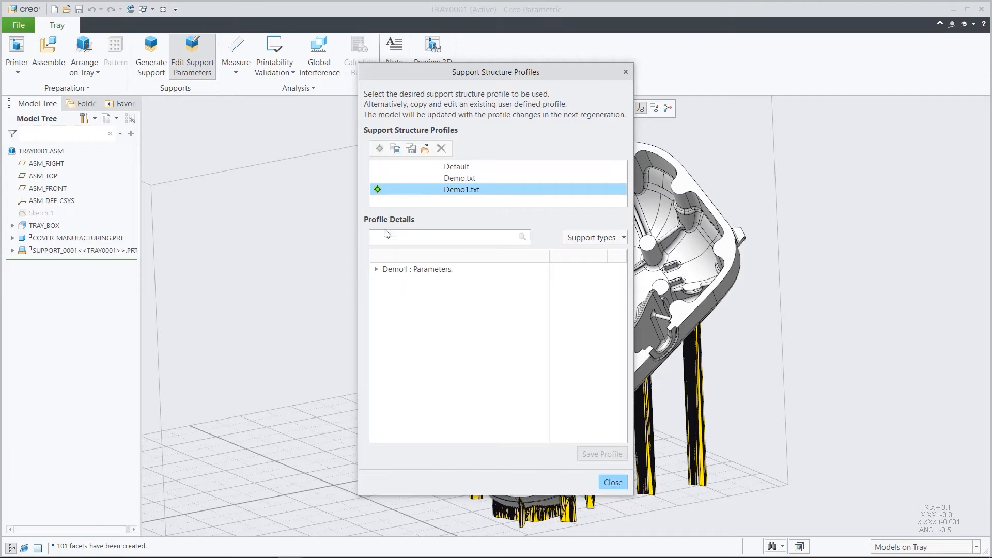
# Check the self-supporting angle in the Demo1 profile's general parameters and regenerate the cover's support structures.
pyautogui.click(376, 269)
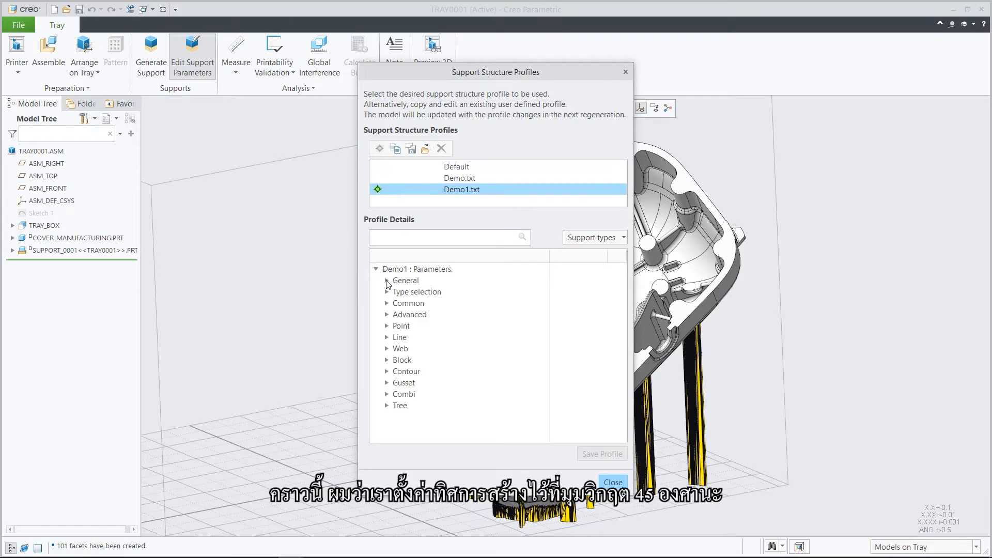
pyautogui.click(386, 280)
pyautogui.click(457, 293)
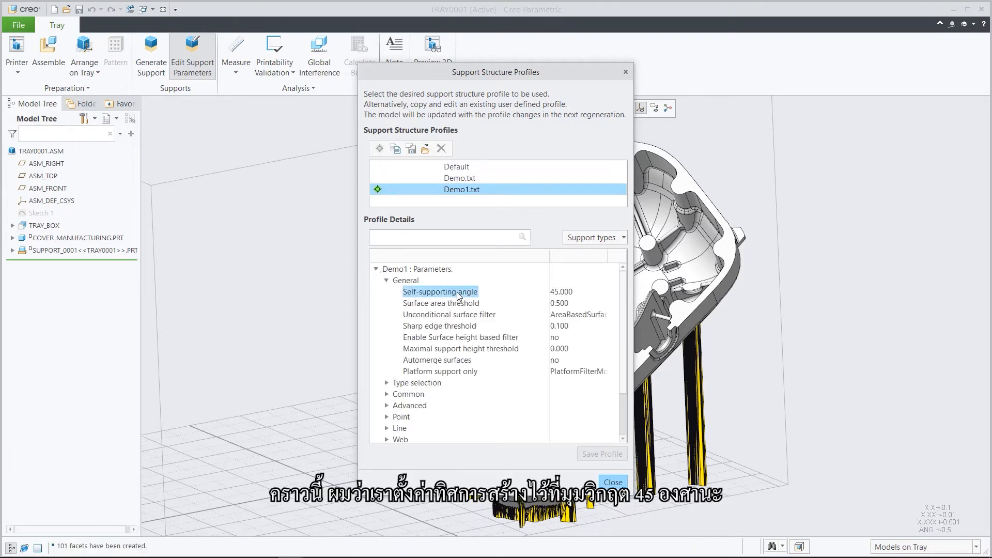
pyautogui.click(577, 297)
pyautogui.click(582, 295)
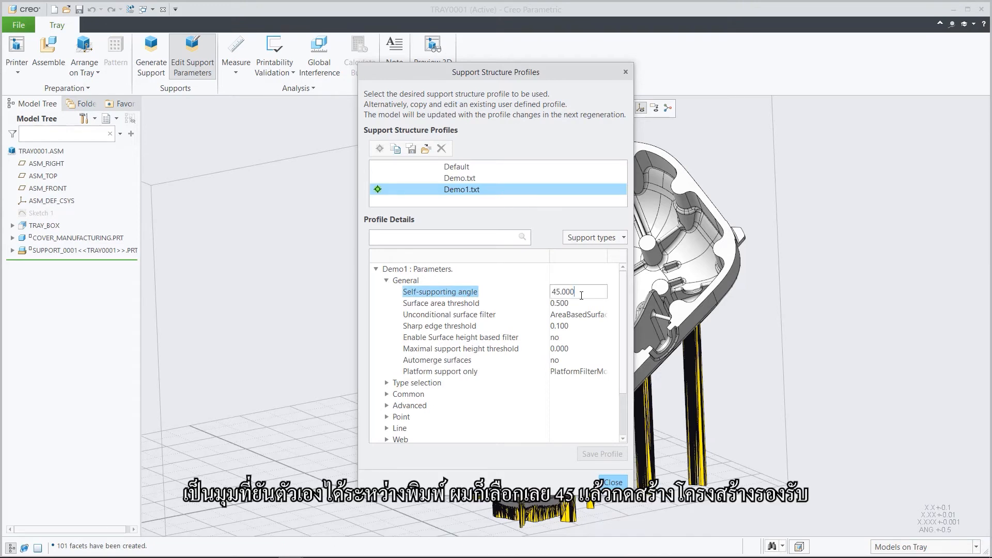
pyautogui.click(612, 483)
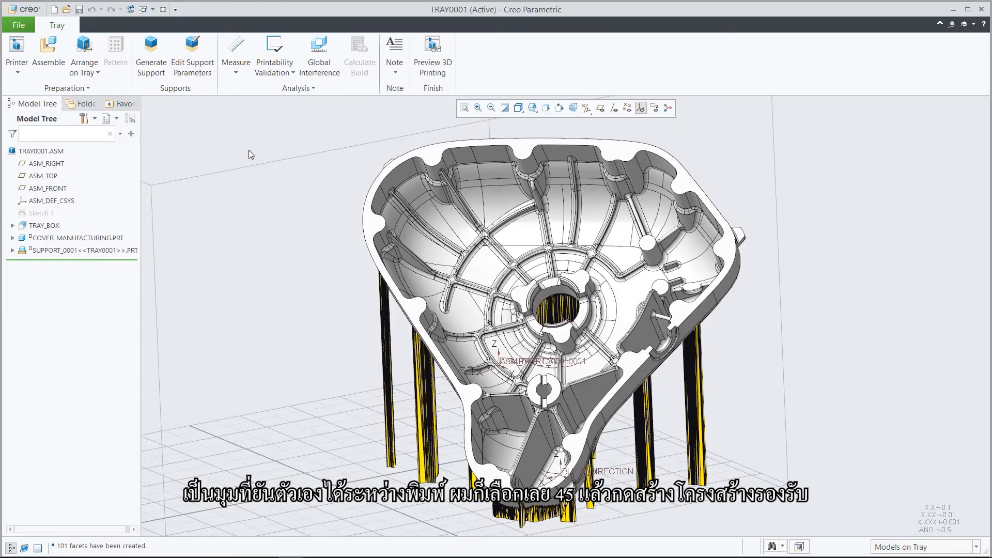
pyautogui.click(159, 56)
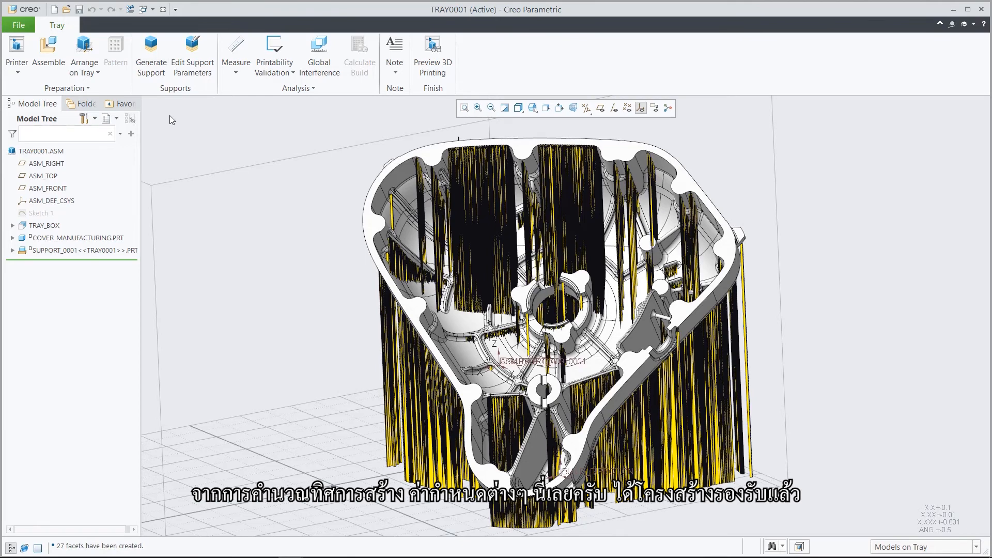
# Preview the tray for 3D printing and slice its models, saving the slices as tray0001.zip in the AMX_Demo folder.
pyautogui.click(433, 52)
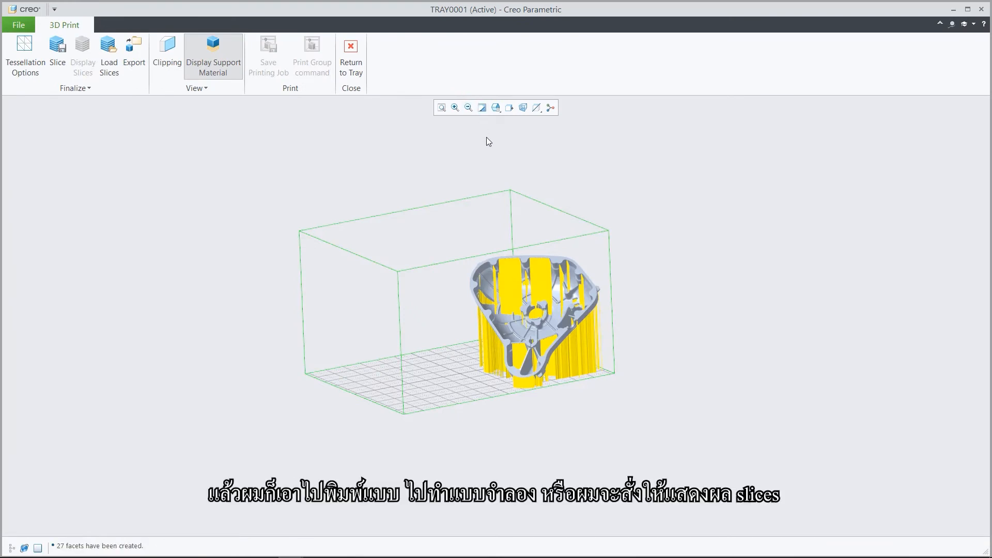
pyautogui.click(57, 49)
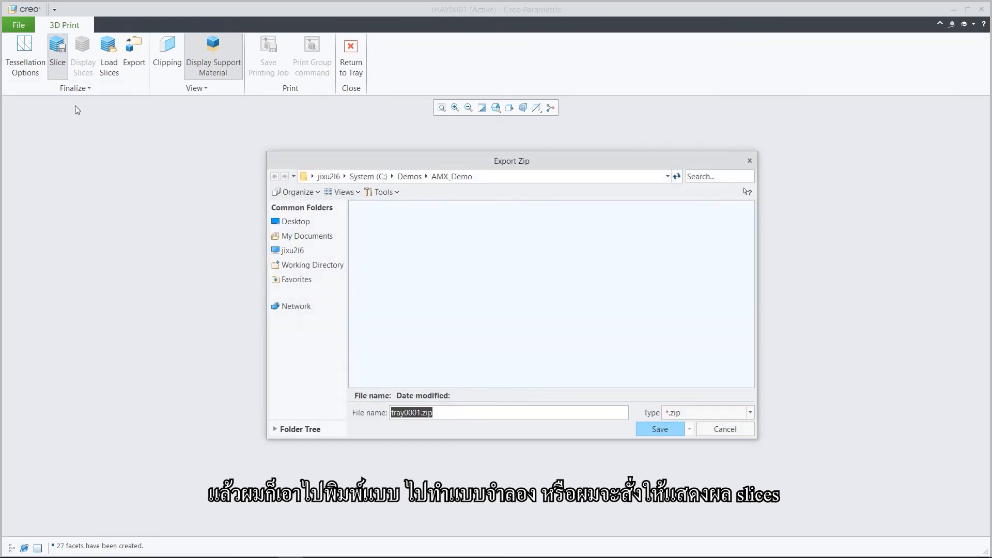
pyautogui.click(652, 431)
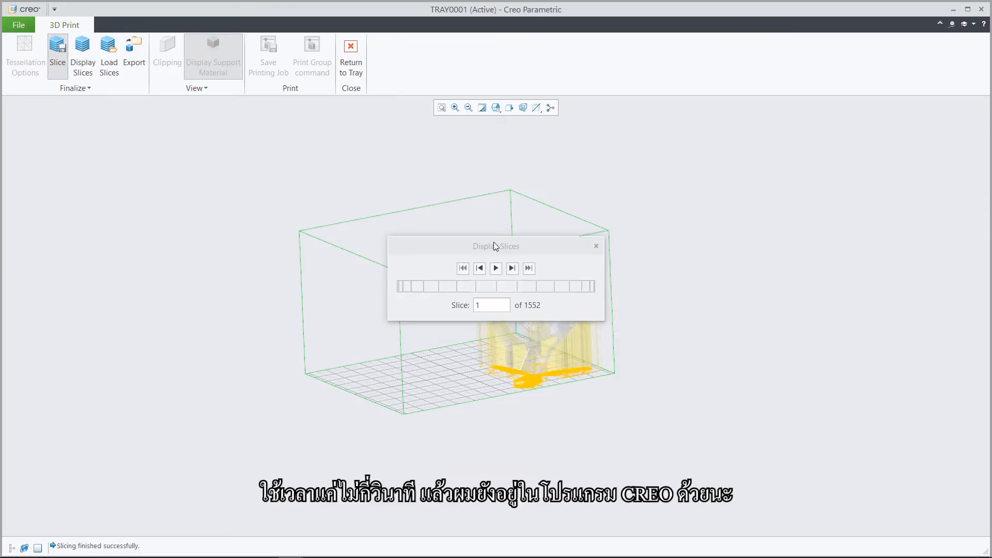
# Play back all the slices of the cover and its supports in the TOP view, and close the slice display.
pyautogui.moveTo(494, 246); pyautogui.dragTo(121, 184)
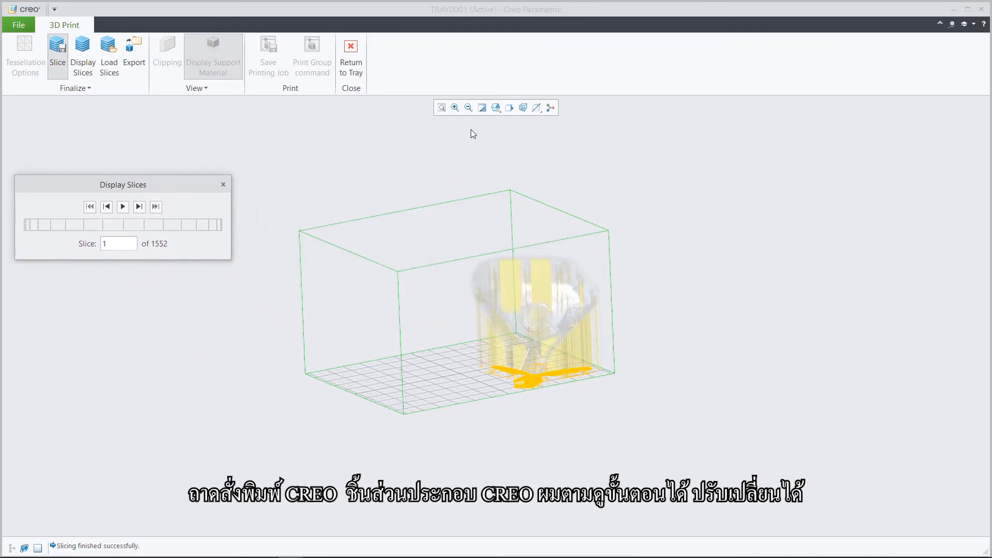
pyautogui.click(495, 108)
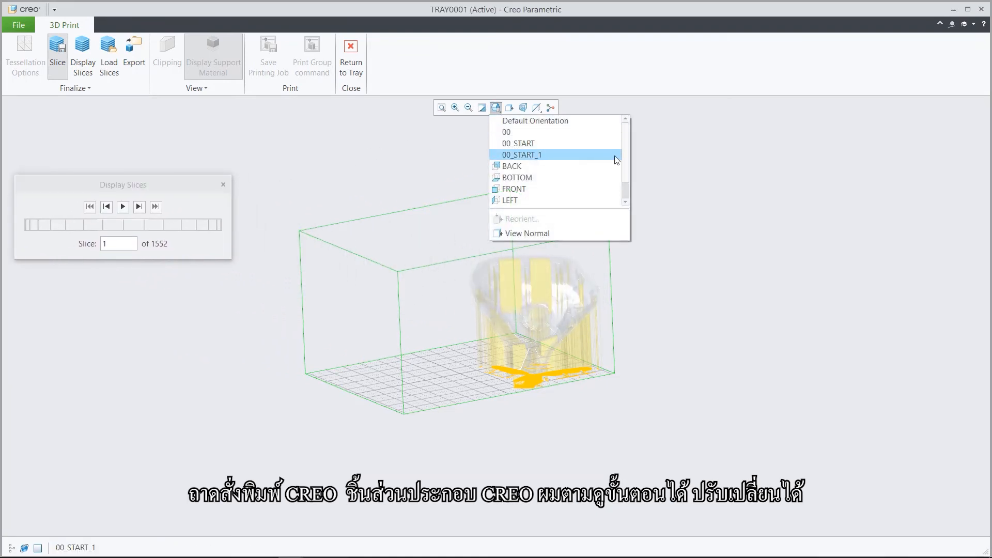
pyautogui.scroll(-1, 622, 144)
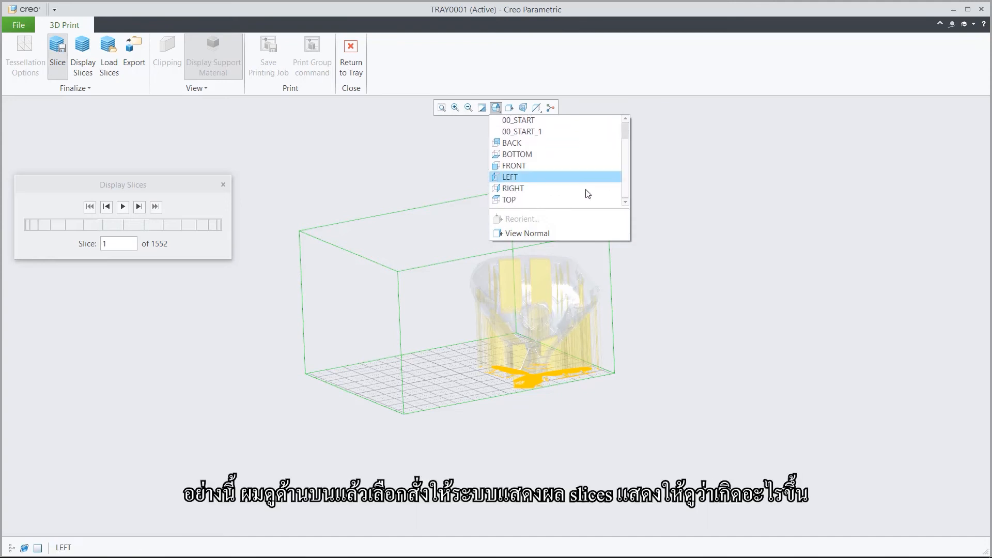
pyautogui.click(529, 200)
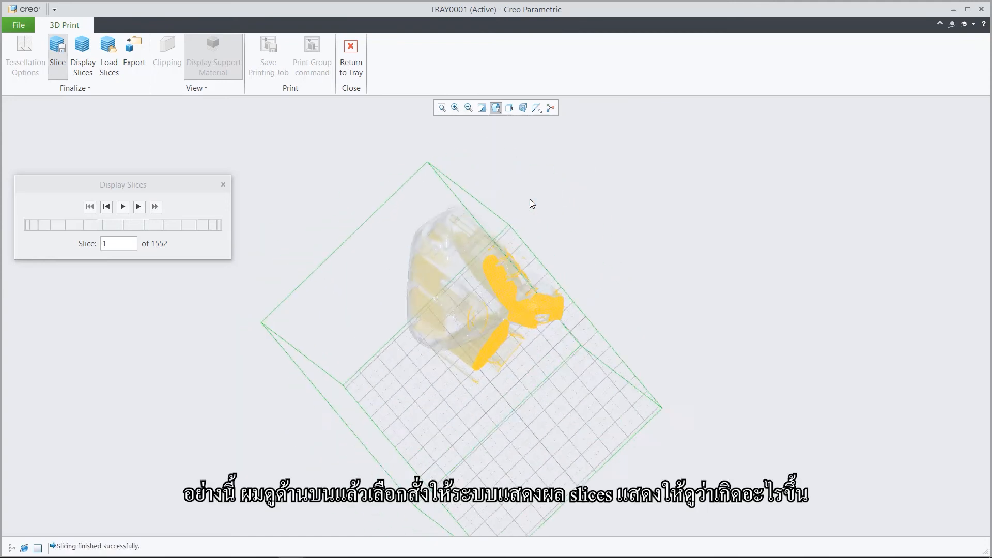
pyautogui.click(455, 107)
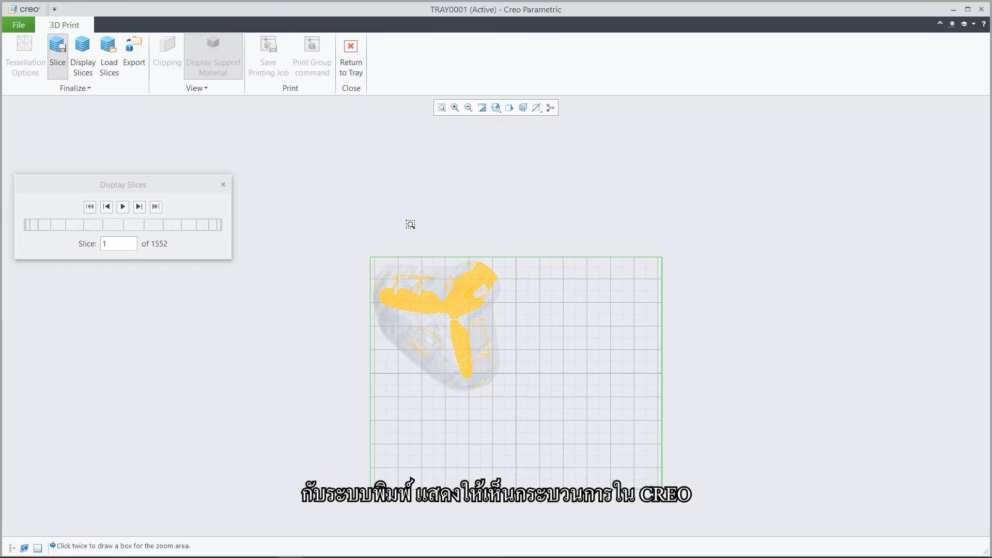
pyautogui.click(365, 248)
pyautogui.click(511, 397)
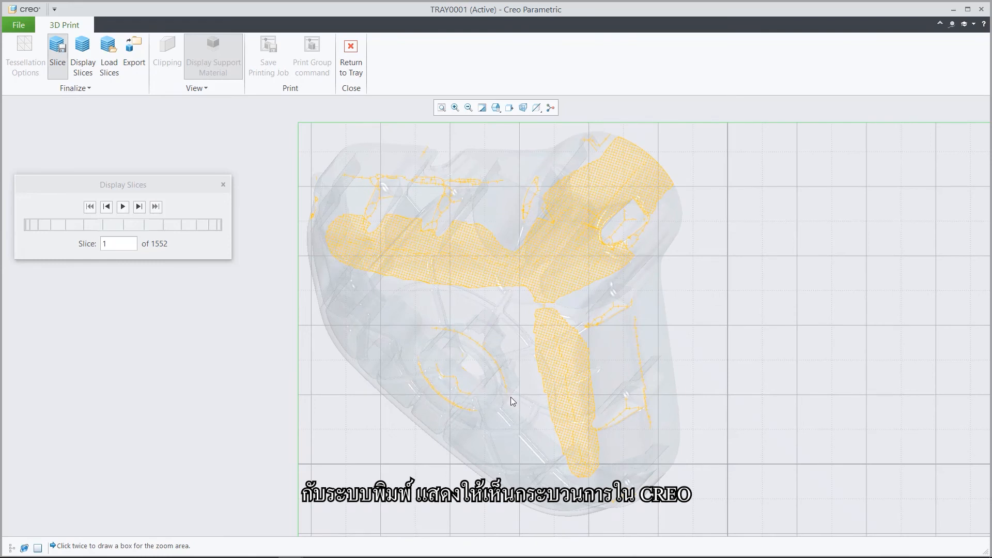
pyautogui.click(123, 207)
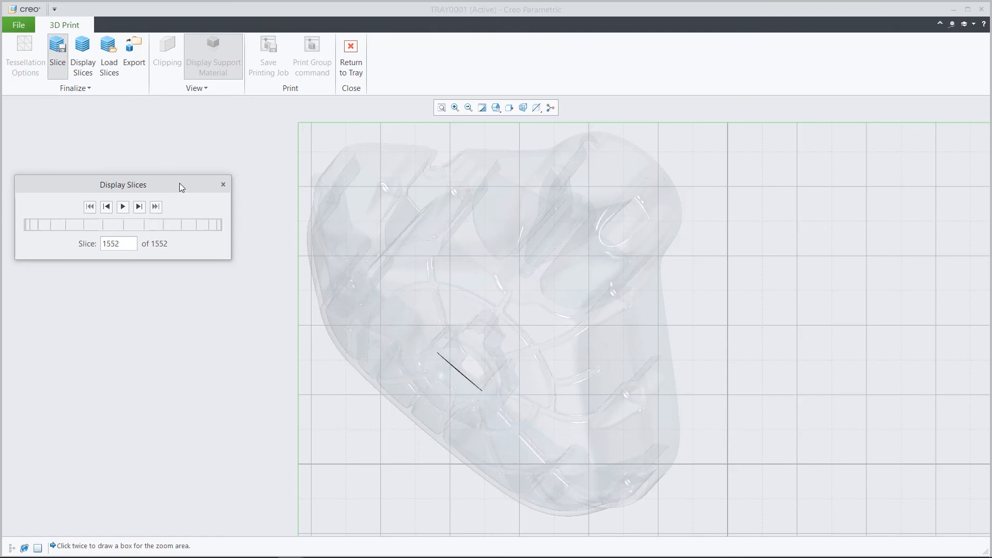
pyautogui.click(223, 185)
# Leave the print preview and close the tray and cover part windows to return to the VVTC46OC_ASSY assembly.
pyautogui.click(352, 53)
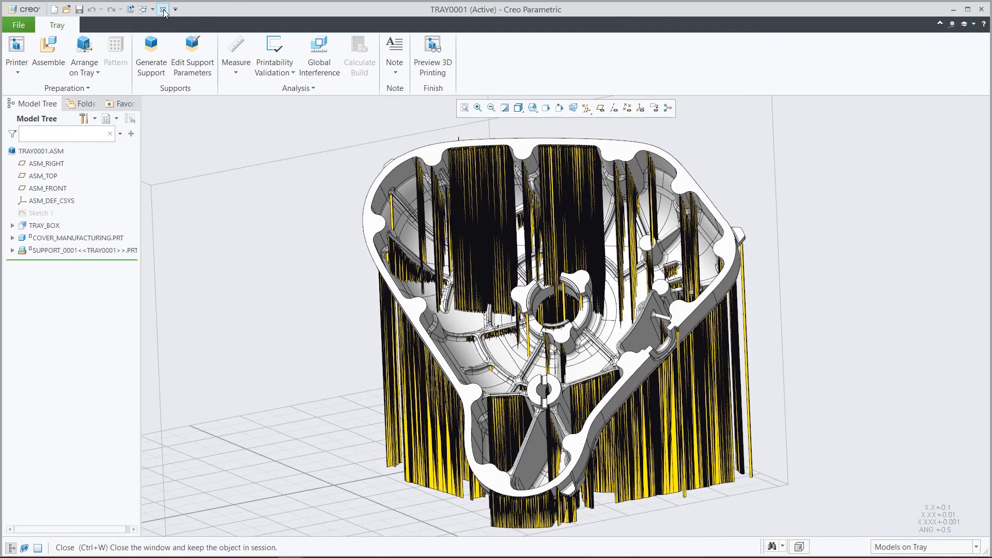
pyautogui.click(163, 9)
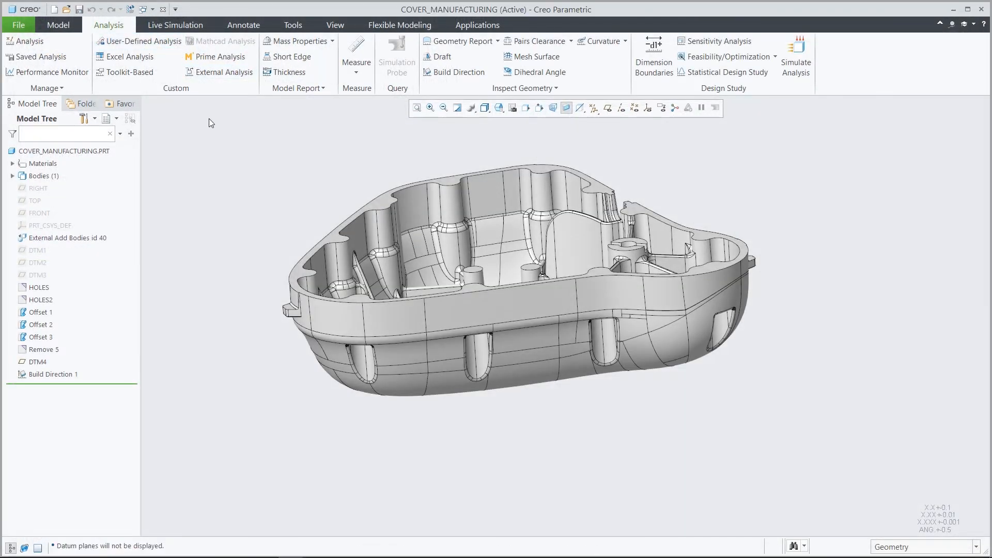
pyautogui.click(163, 10)
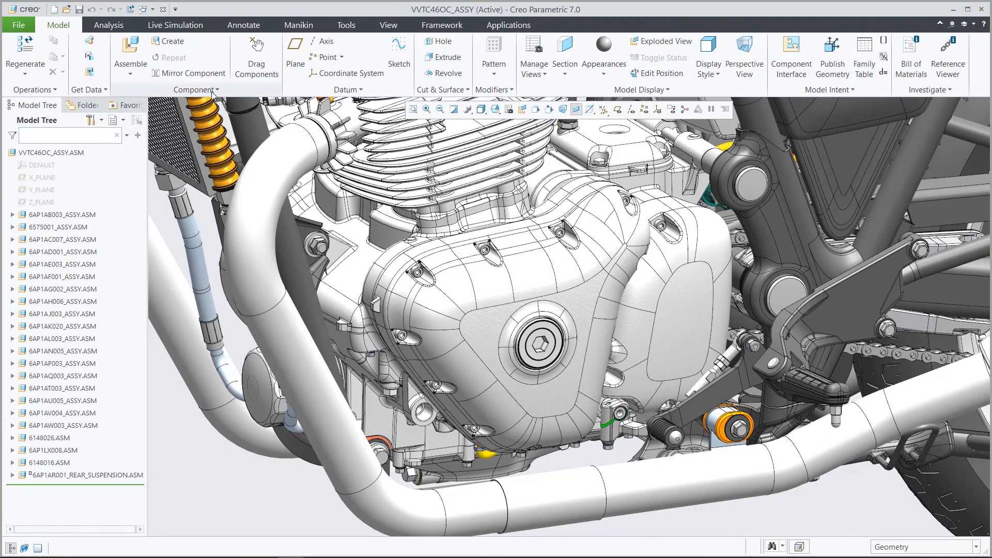